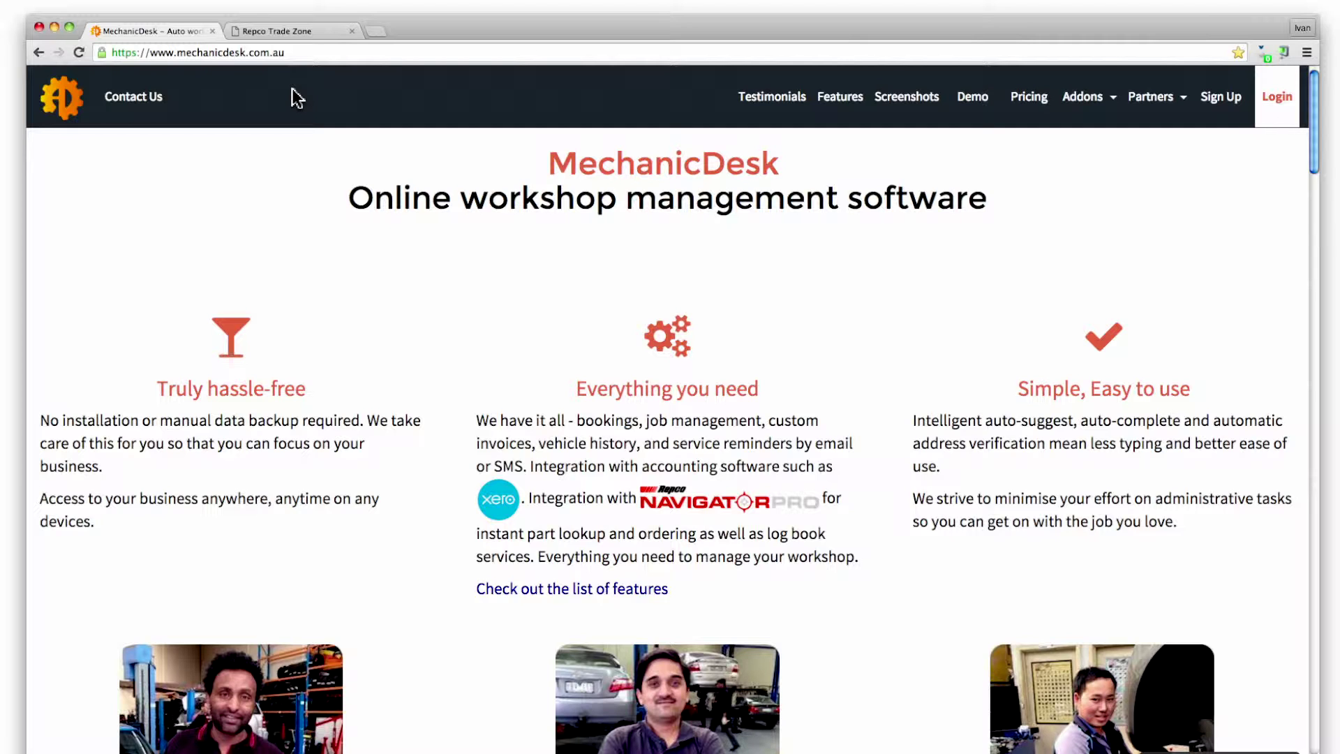
- From Repco Trade Zone's Navigator banner, open the Navigator Pro login page in a new tab
{"action": "left_click", "coordinate": [299, 32]}
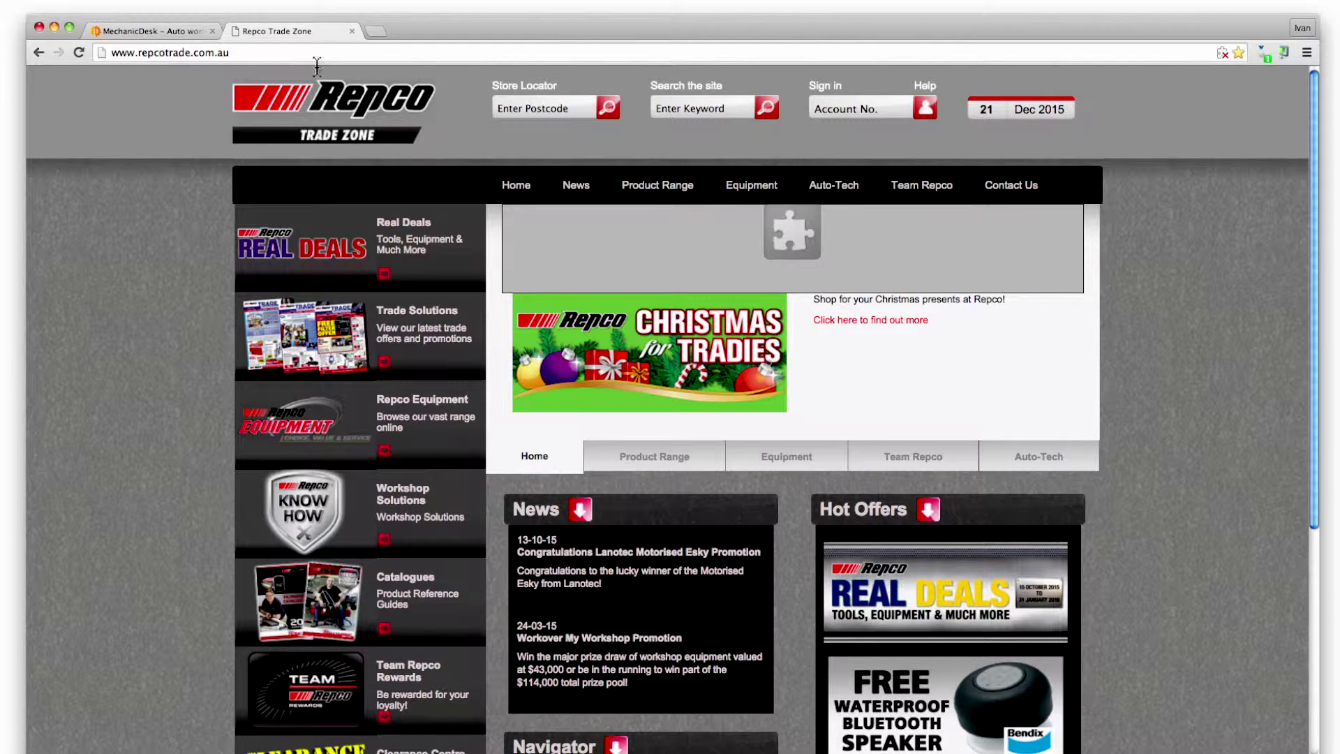
{"action": "scroll", "coordinate": [1312, 323], "scroll_direction": "down", "scroll_amount": 1}
{"action": "left_click_drag", "start_coordinate": [1311, 323], "coordinate": [1322, 547]}
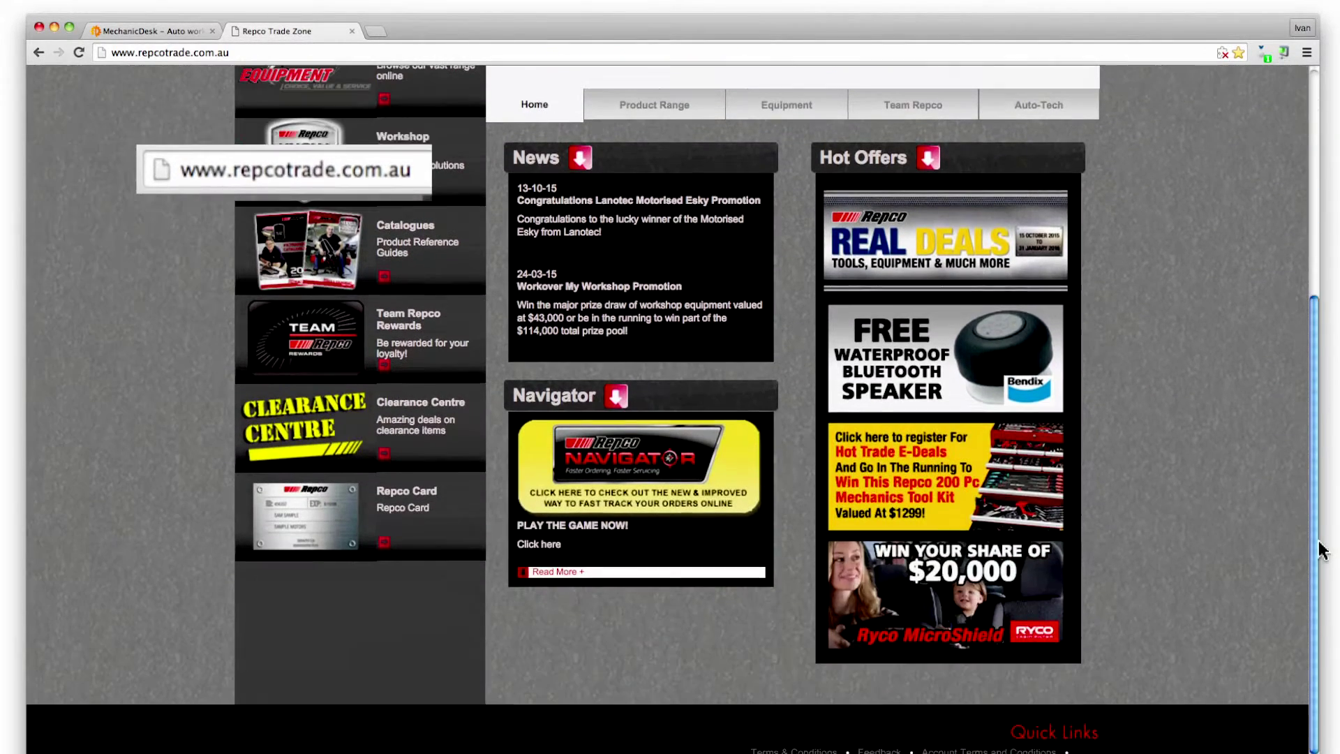
{"action": "left_click", "coordinate": [651, 493]}
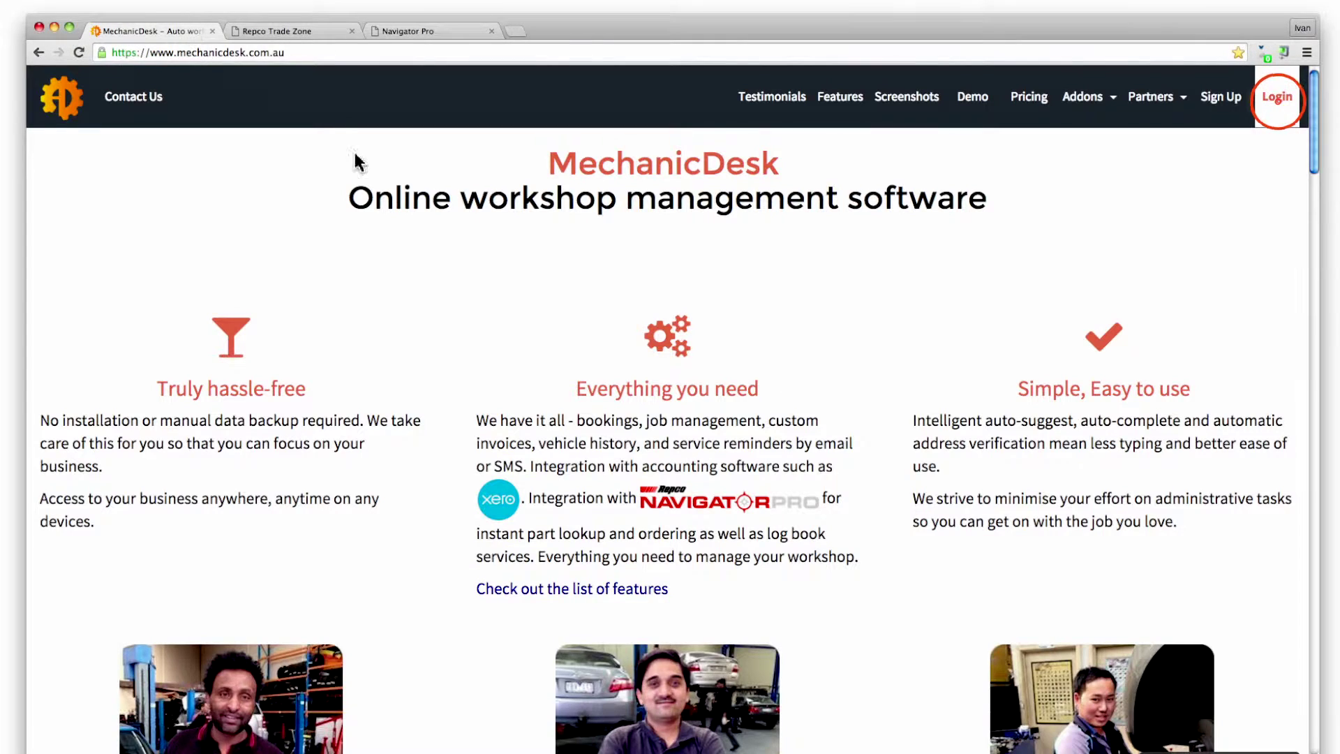
- Sign in, set up the Repco Navigator Pro supplier integration, and launch its catalogue for inventory parts
{"action": "left_click", "coordinate": [1286, 105]}
{"action": "left_click", "coordinate": [604, 454]}
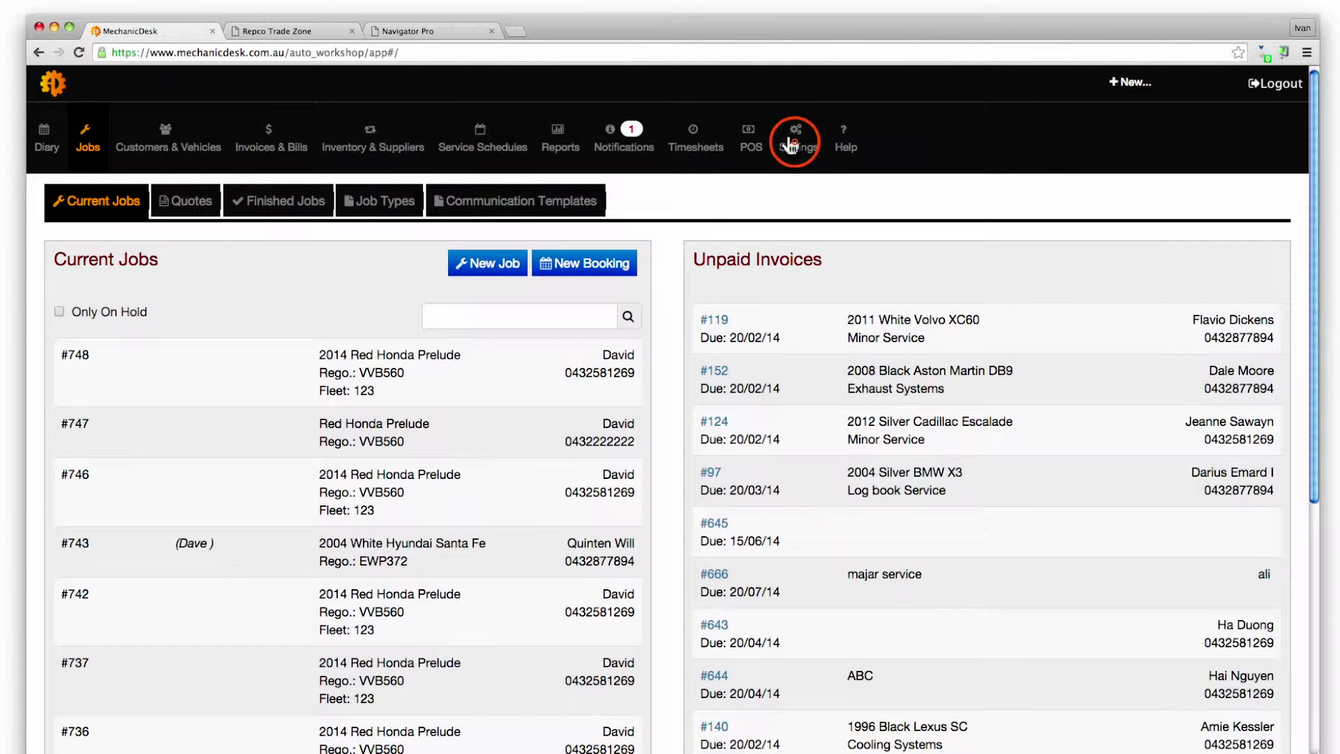
{"action": "left_click", "coordinate": [793, 143]}
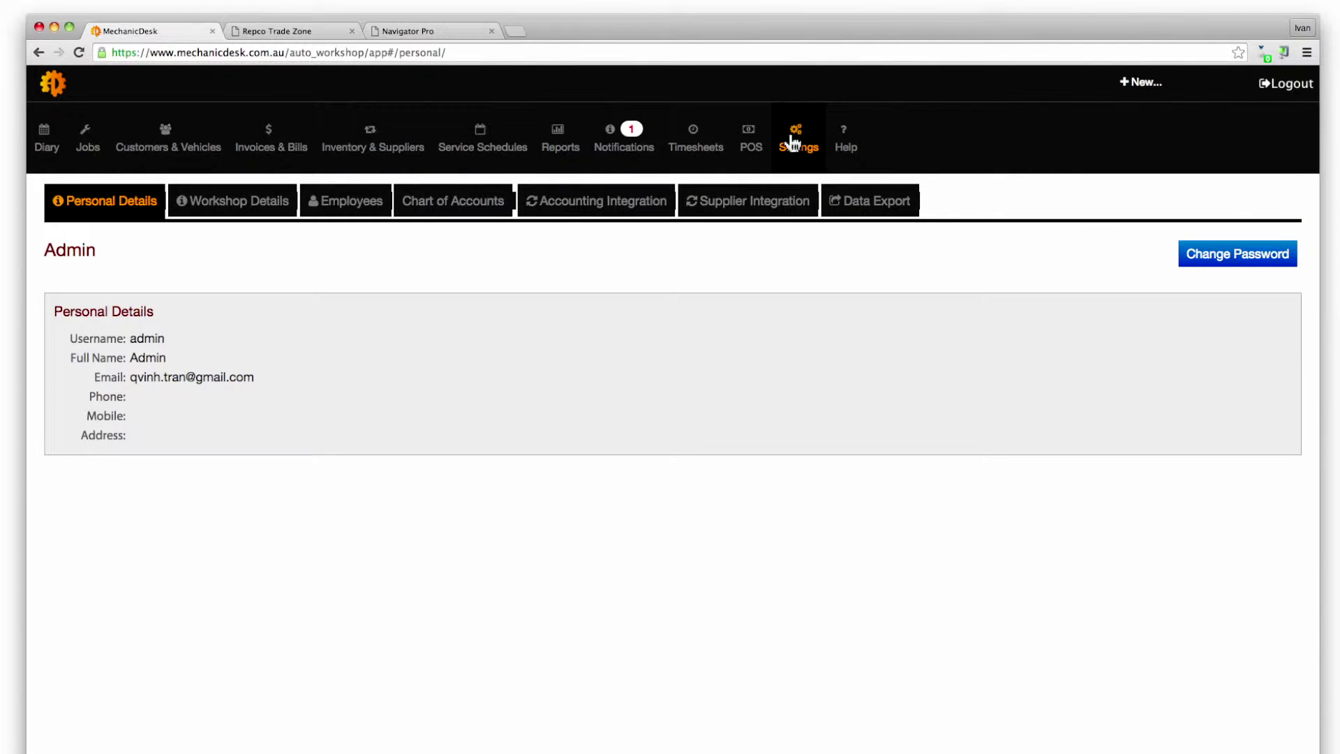
{"action": "left_click", "coordinate": [752, 204]}
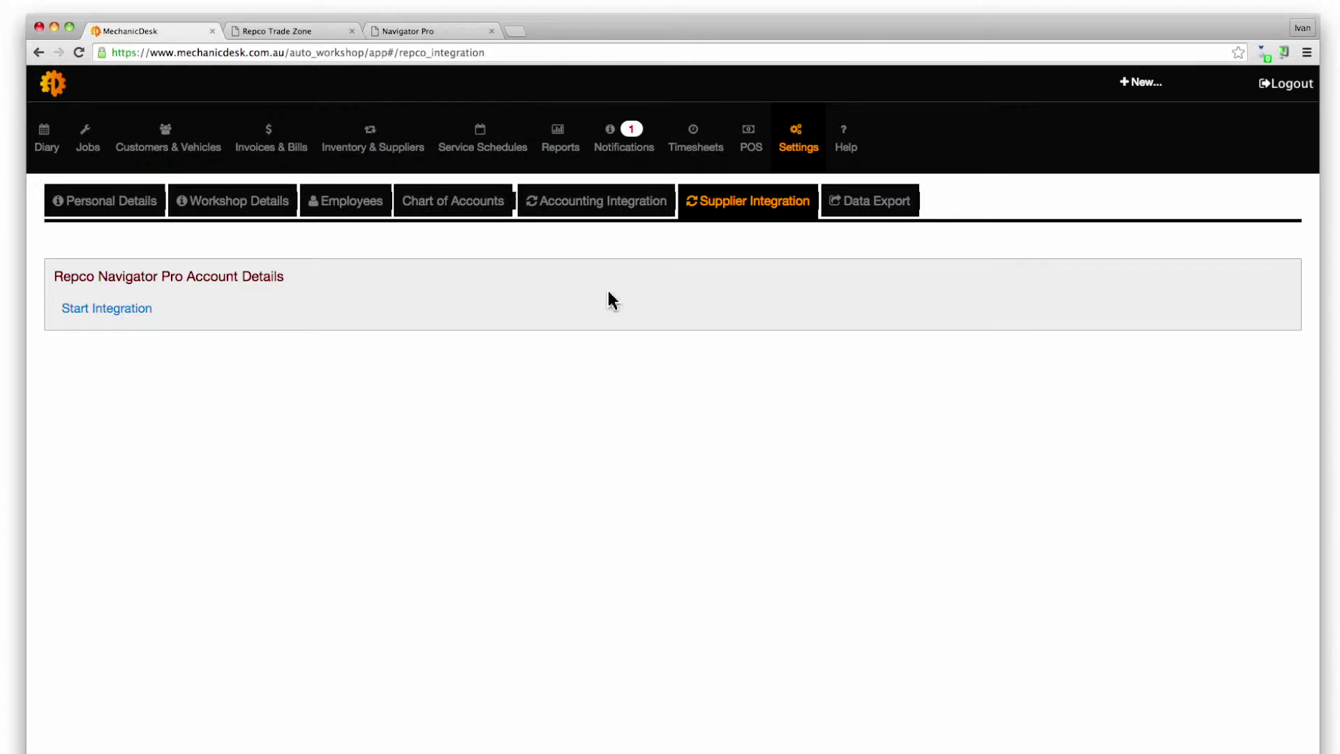
{"action": "left_click", "coordinate": [124, 312]}
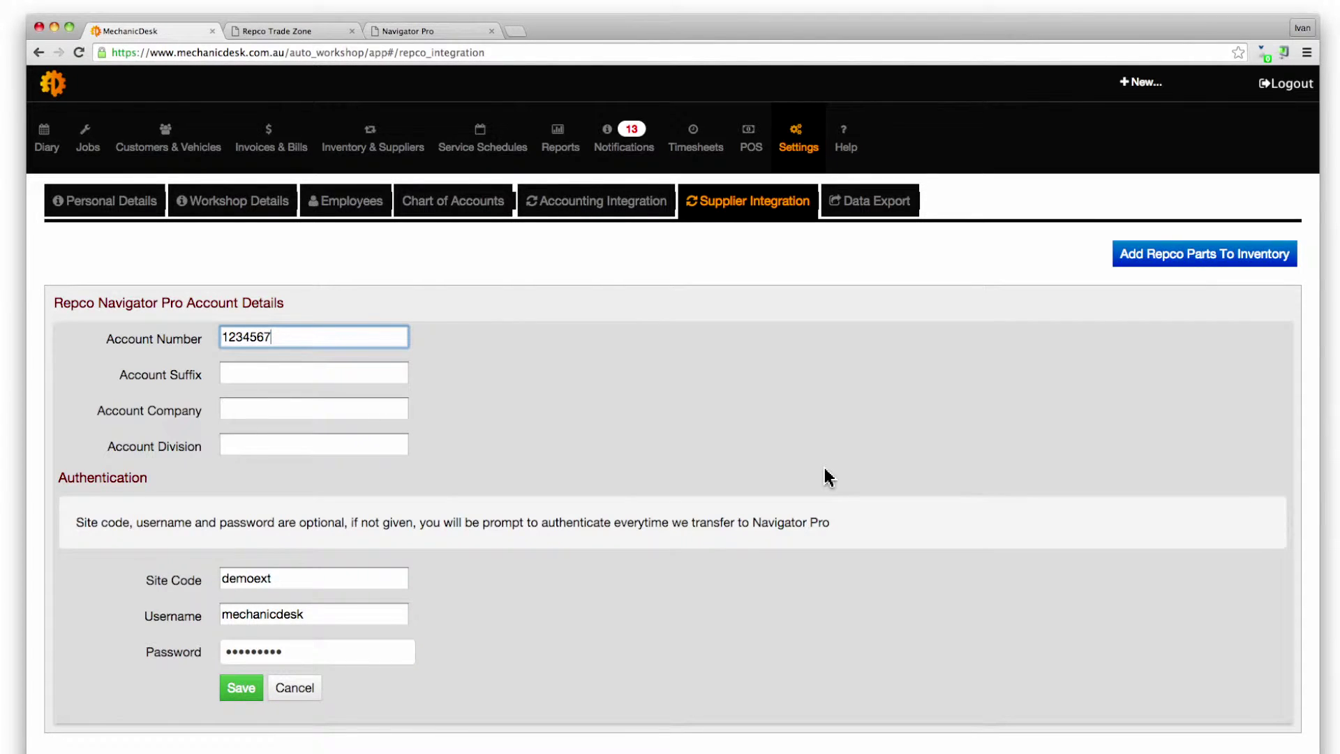
{"action": "left_click", "coordinate": [1175, 260]}
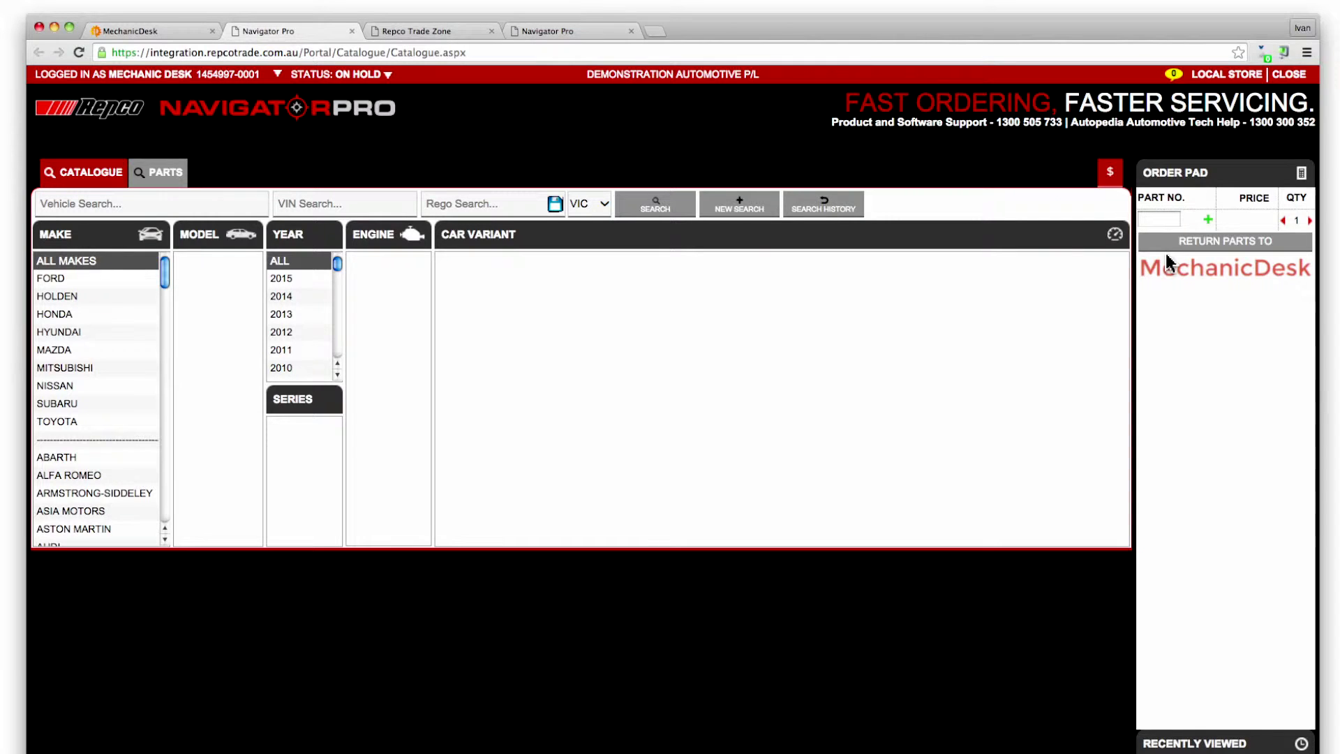
- Under Parts > Drive Belts > V, order one 10A0545 and two 10A0550 belts ($20.95)
{"action": "left_click", "coordinate": [166, 180]}
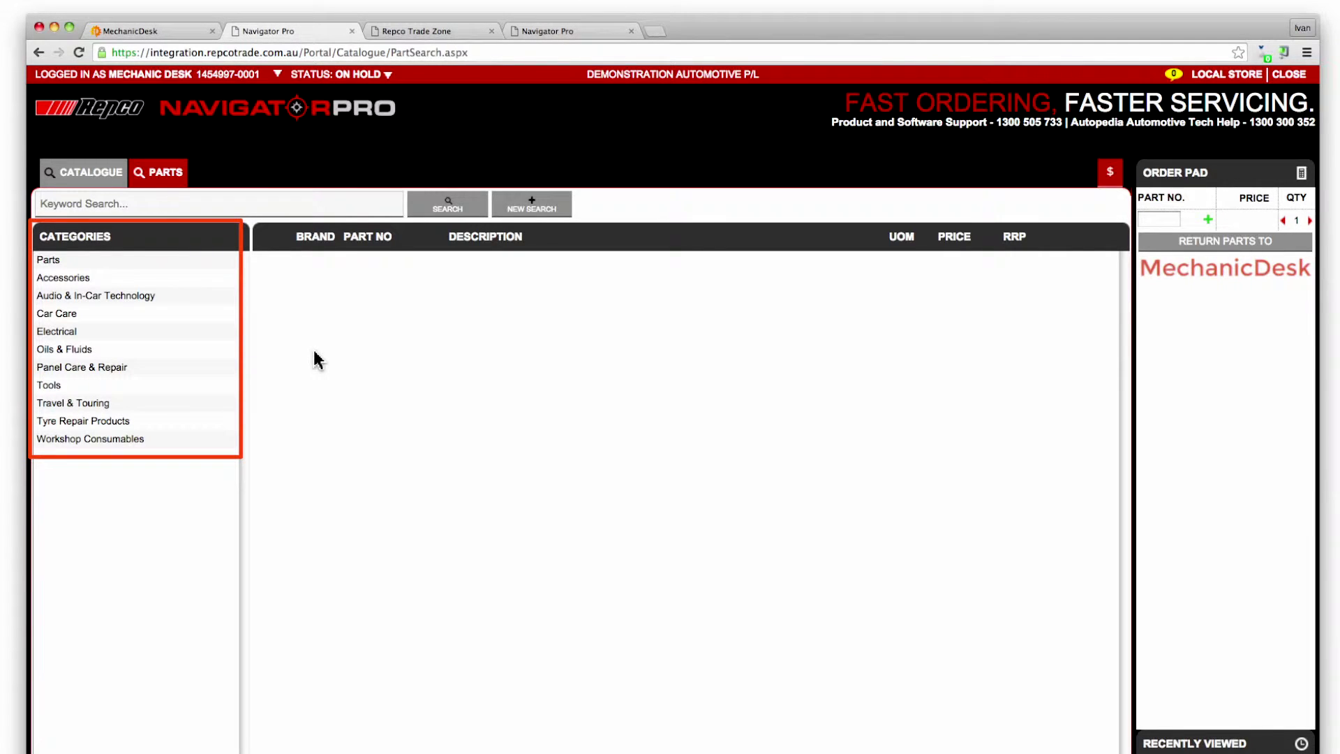
{"action": "left_click", "coordinate": [47, 264]}
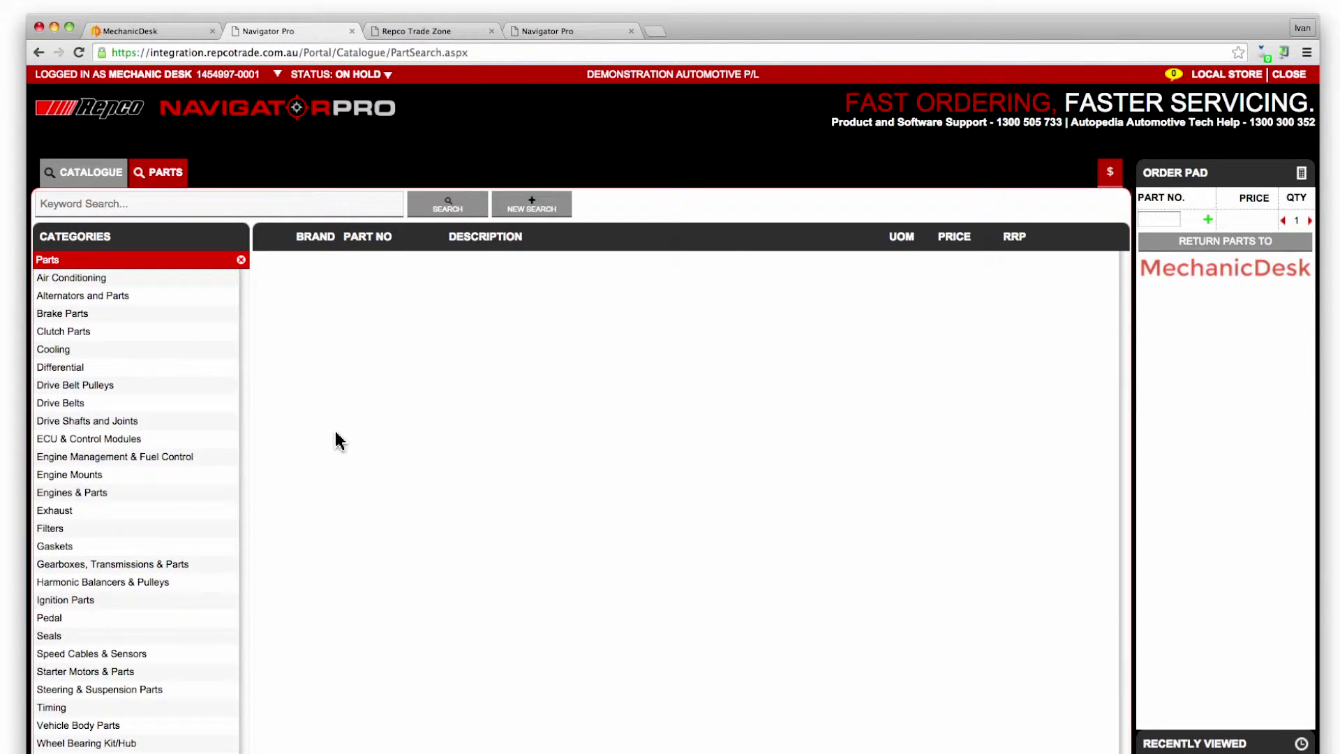
{"action": "left_click", "coordinate": [66, 405]}
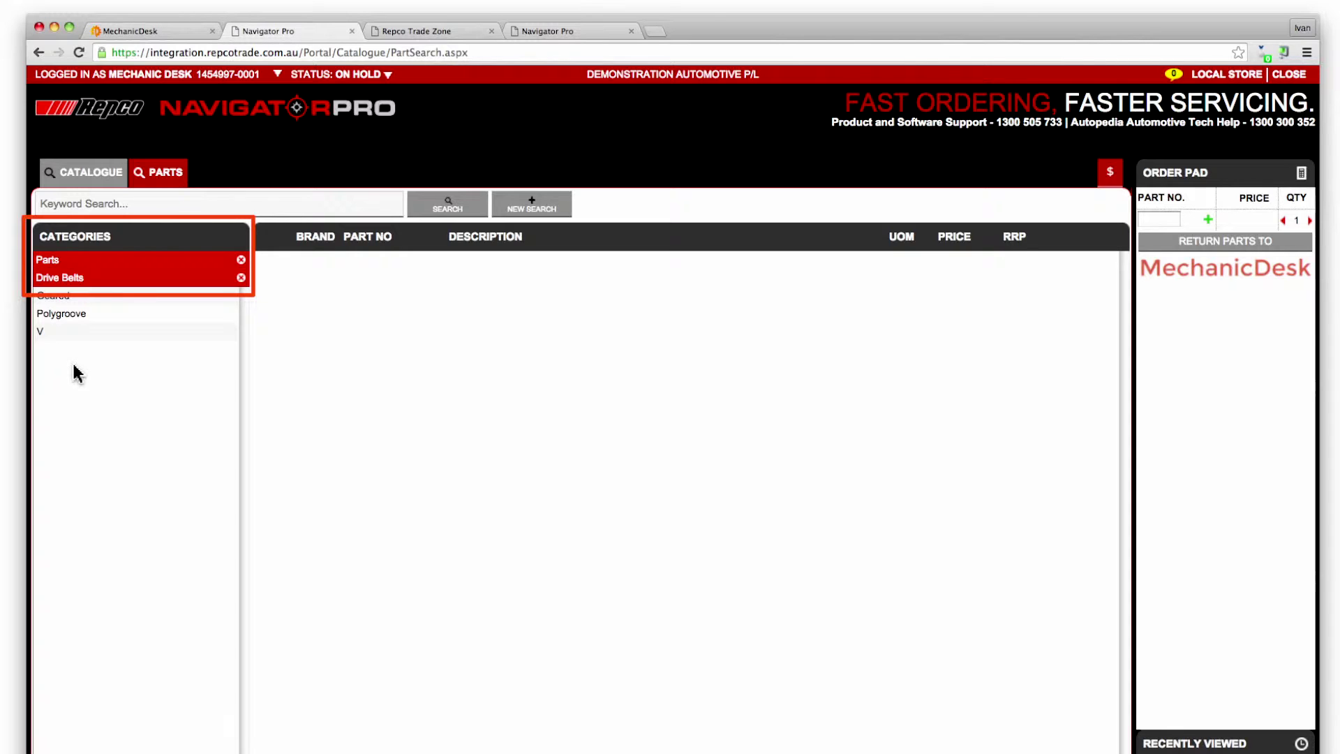
{"action": "left_click", "coordinate": [77, 335]}
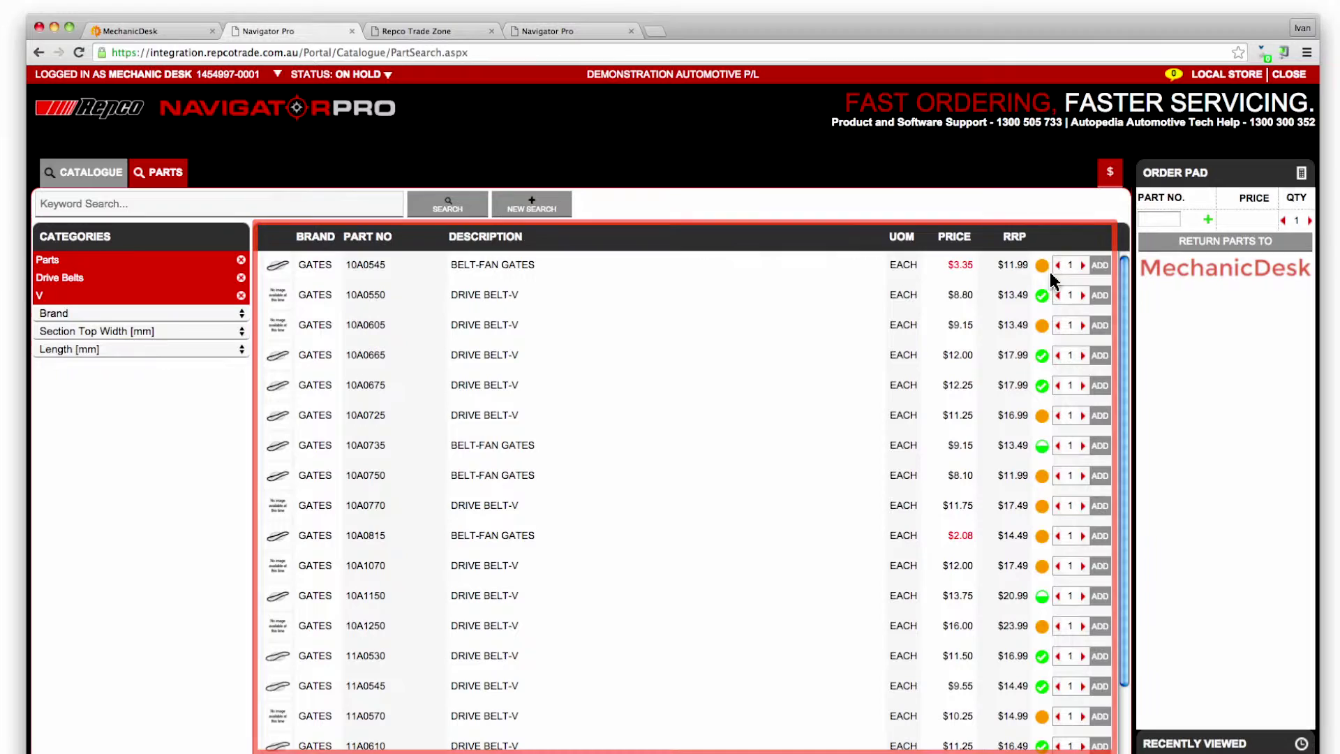
{"action": "left_click", "coordinate": [1097, 268]}
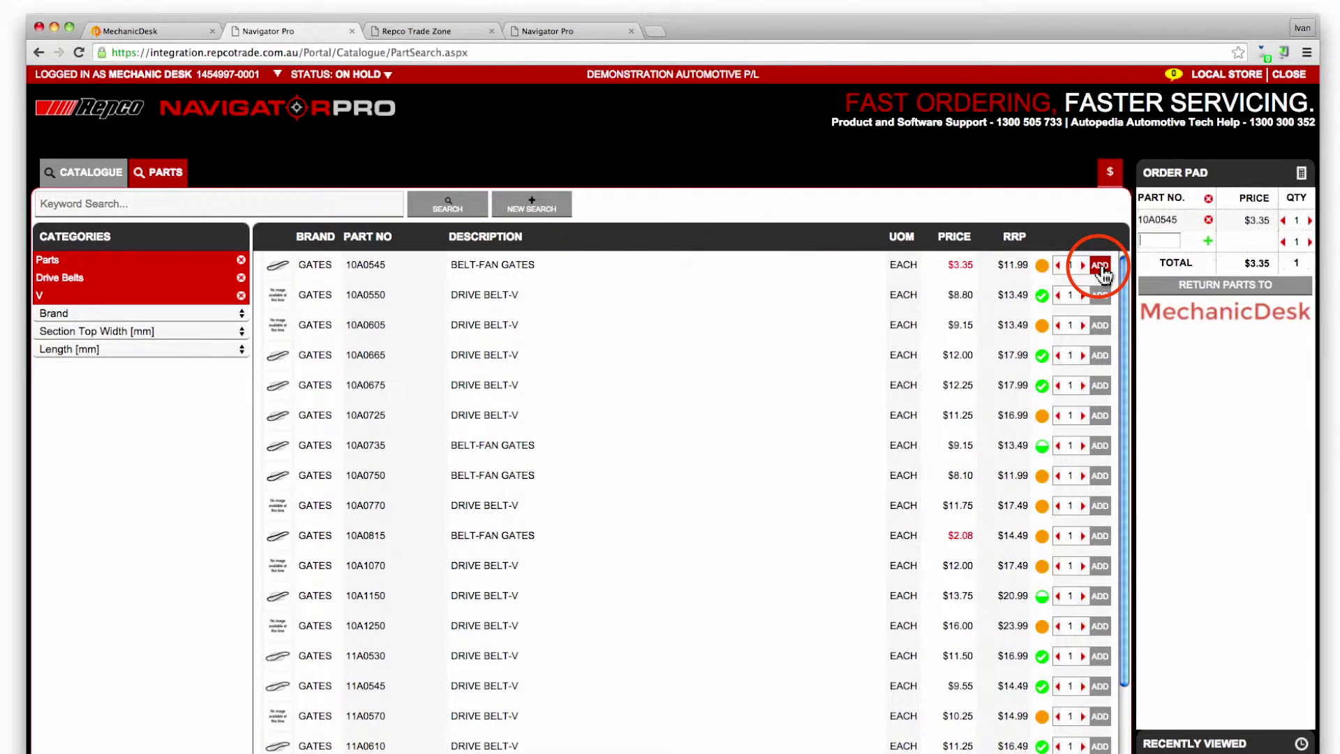
{"action": "left_click", "coordinate": [1099, 295]}
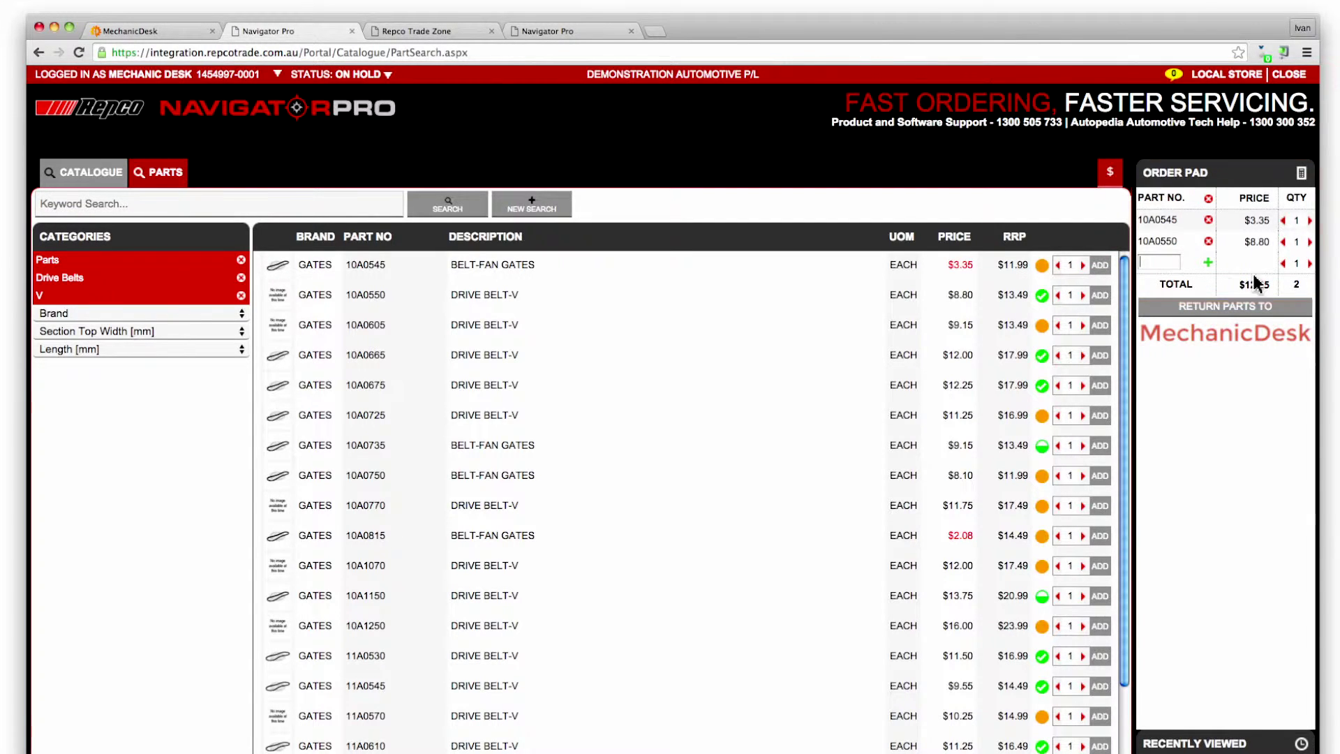
{"action": "left_click", "coordinate": [1309, 241]}
- Return the belts to MechanicDesk and open the DRIVE BELT-V item in the stock list
{"action": "left_click", "coordinate": [1224, 312]}
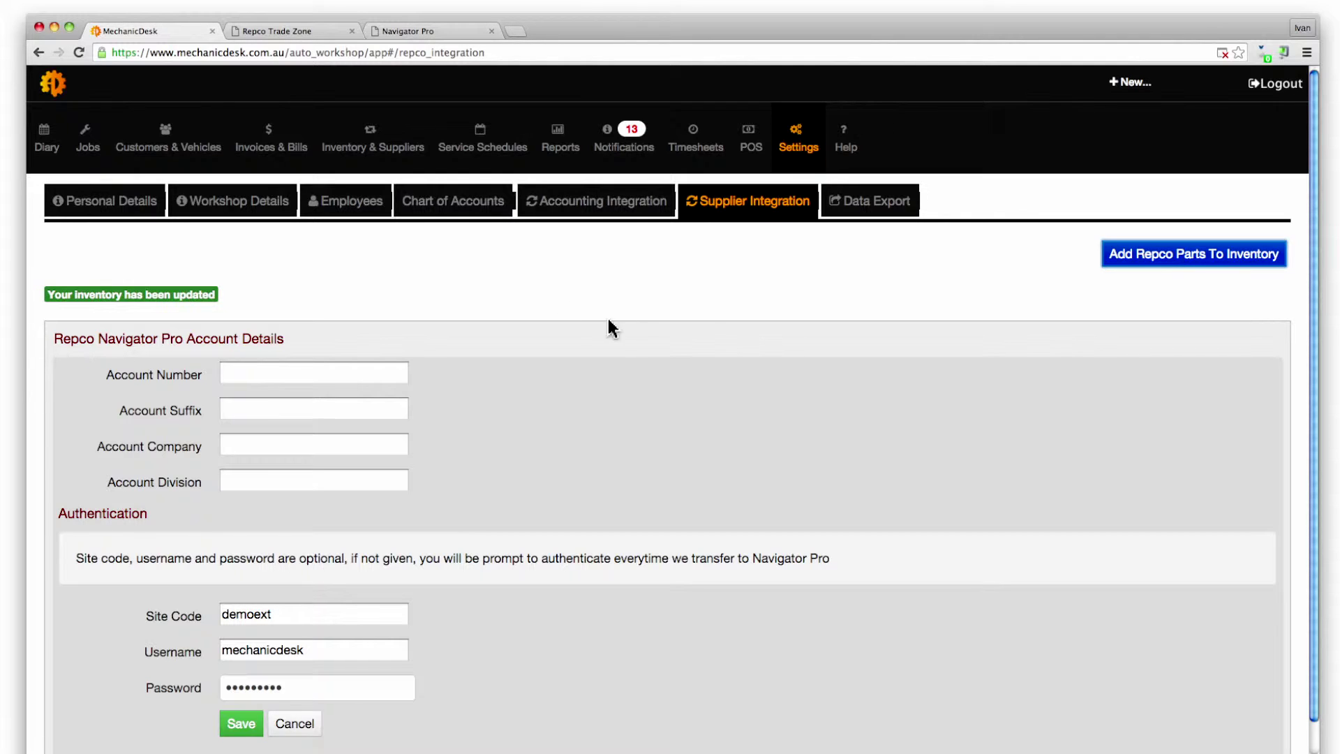
{"action": "left_click", "coordinate": [374, 148]}
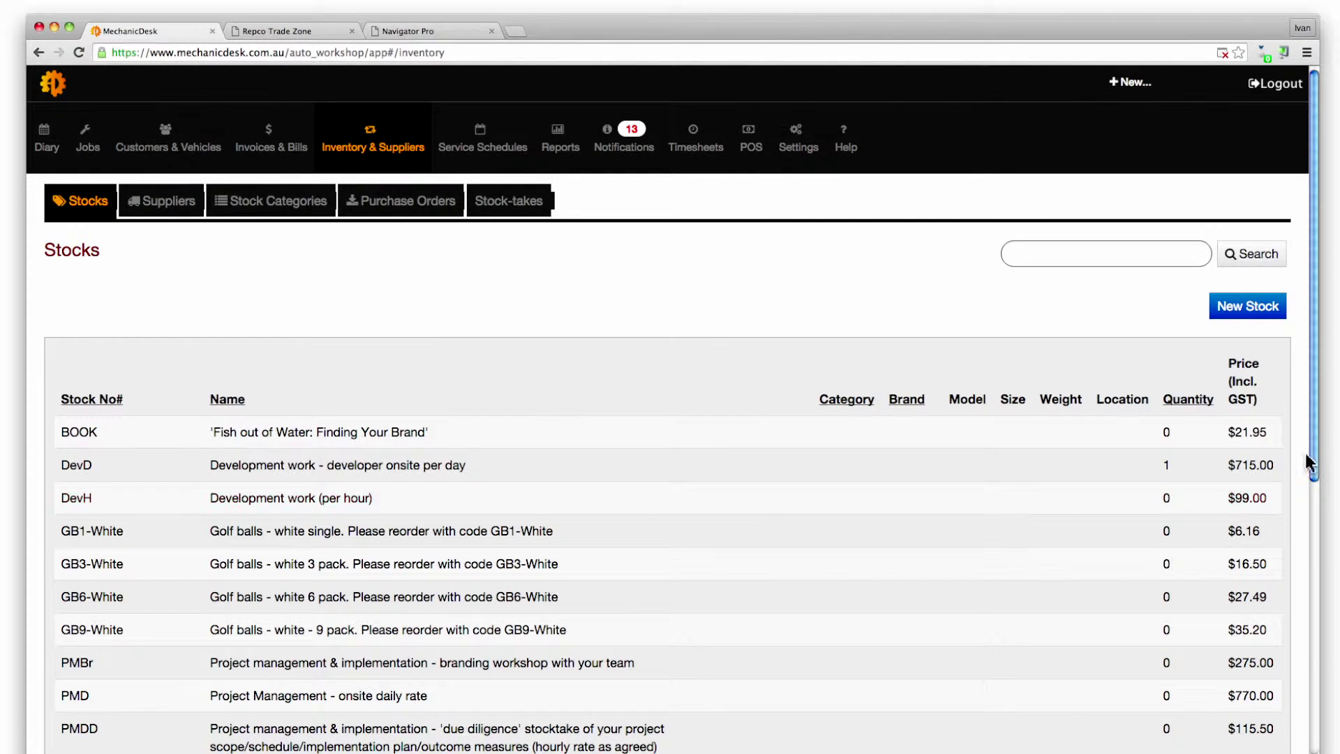
{"action": "left_click_drag", "start_coordinate": [1310, 460], "coordinate": [1313, 680]}
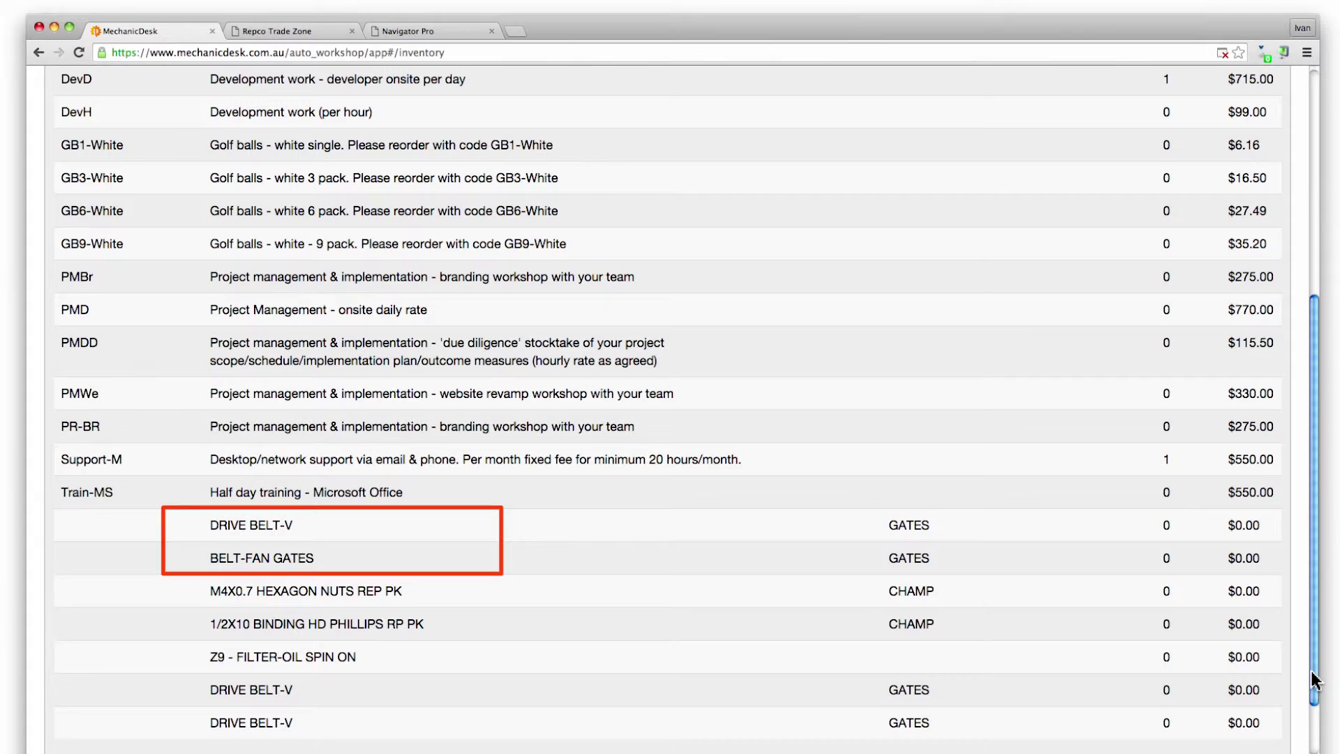
{"action": "left_click", "coordinate": [907, 528]}
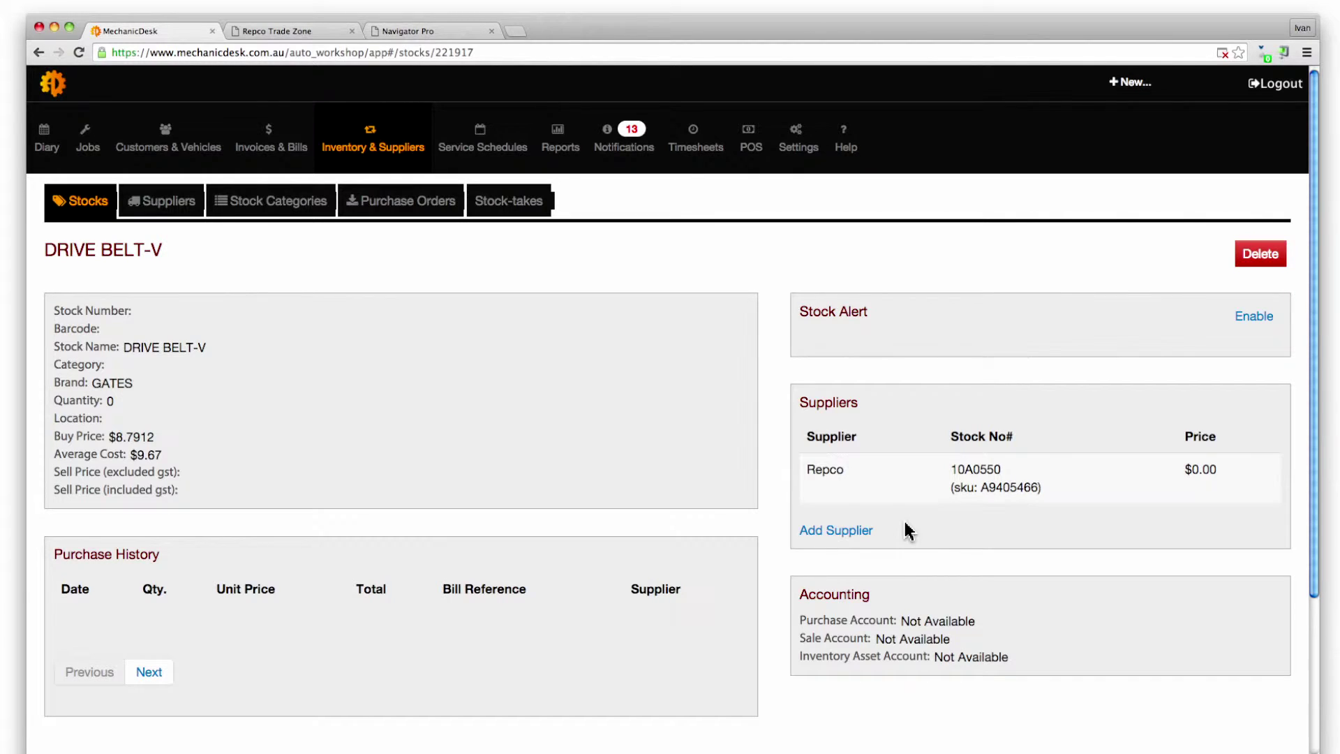
{"action": "left_click", "coordinate": [706, 433]}
{"action": "left_click_drag", "start_coordinate": [1315, 377], "coordinate": [1294, 536]}
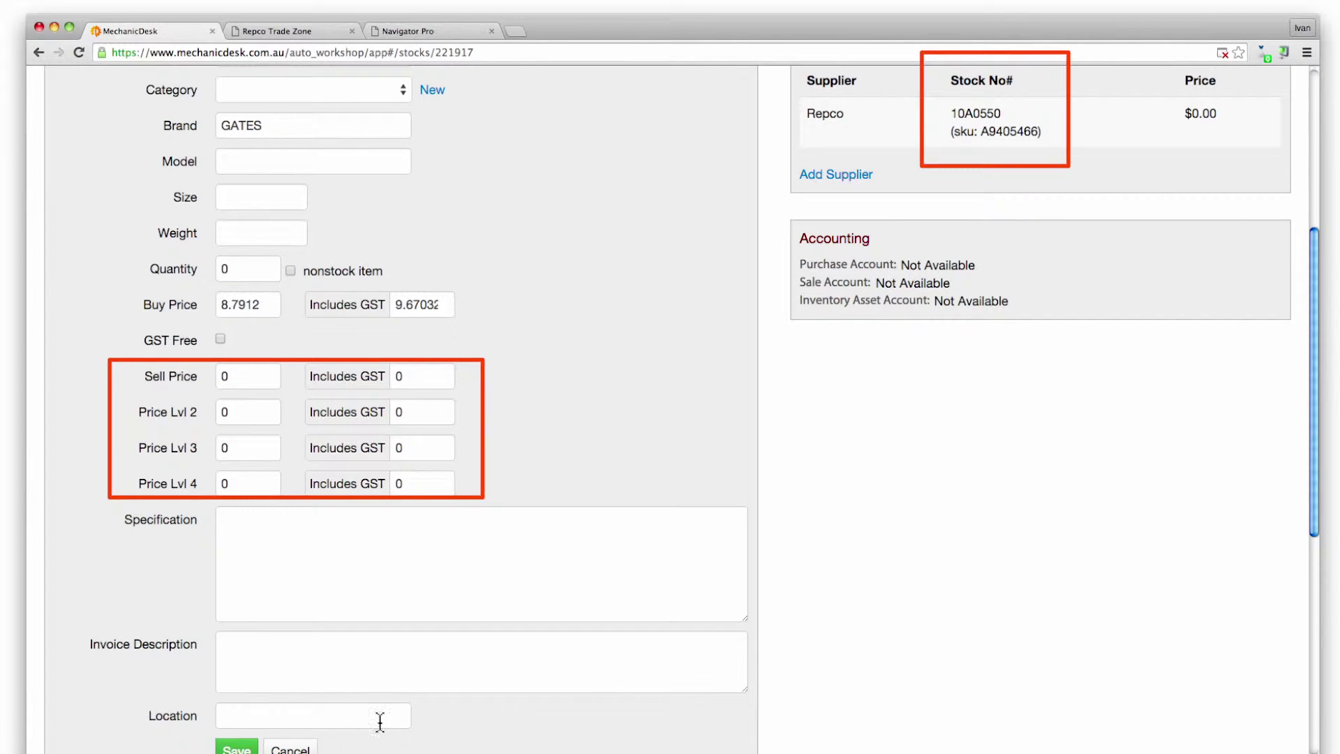
{"action": "left_click", "coordinate": [290, 748]}
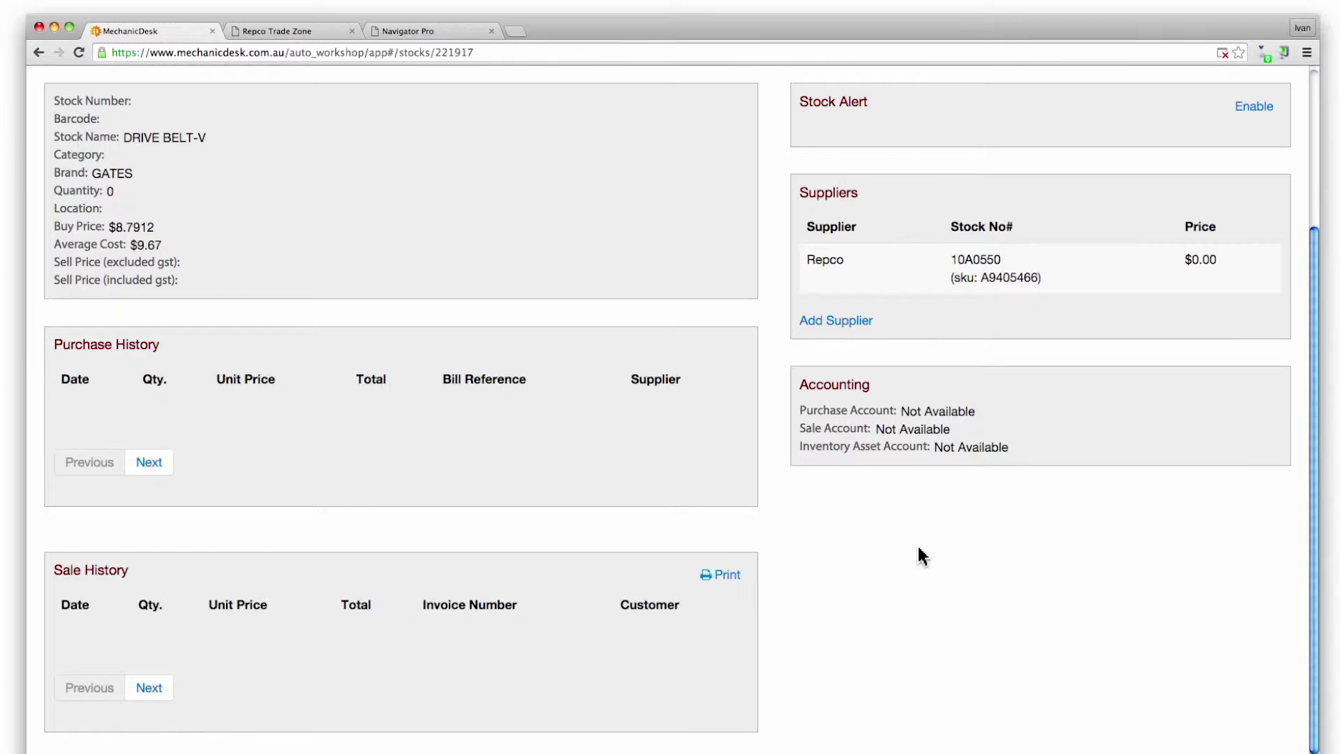
{"action": "scroll", "coordinate": [1315, 520], "scroll_direction": "up", "scroll_amount": 1}
{"action": "left_click_drag", "start_coordinate": [1316, 515], "coordinate": [1311, 315]}
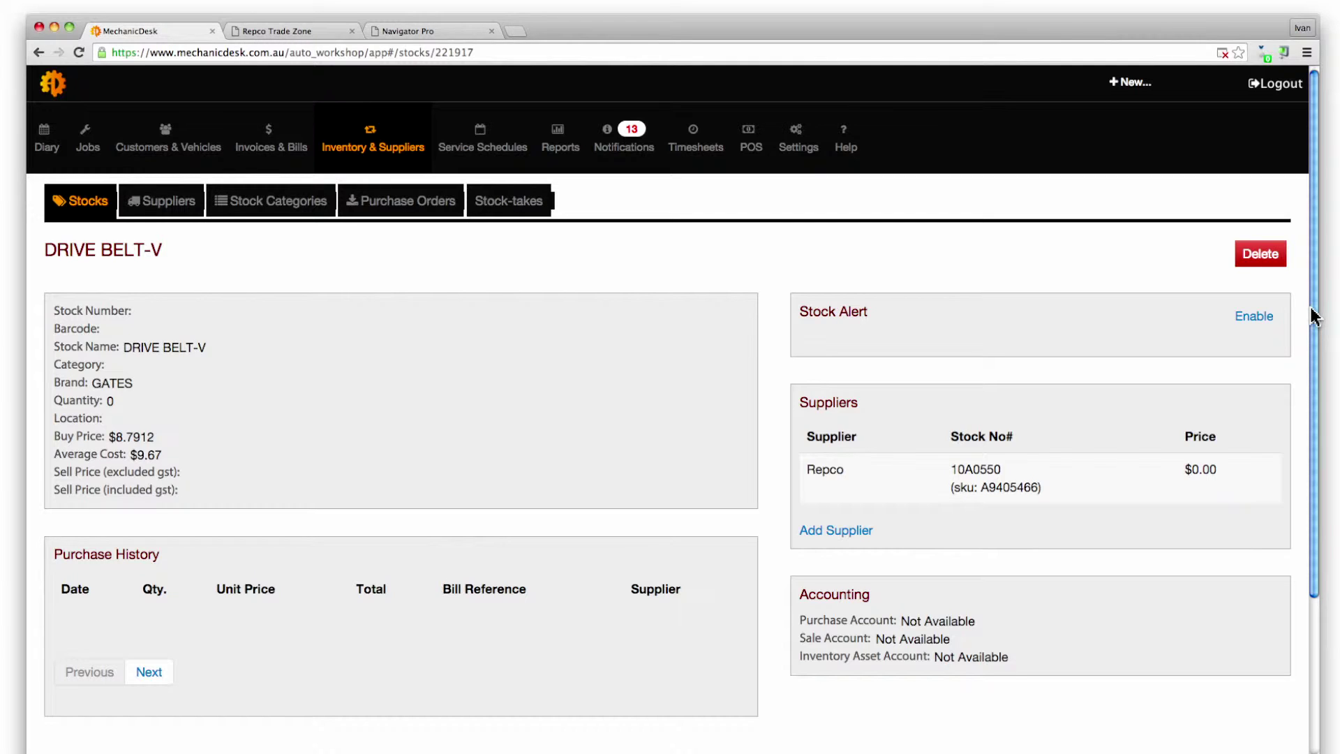
- Create Purchase Order #14 for supplier Repco, due 23/12/2015
{"action": "left_click", "coordinate": [1129, 84]}
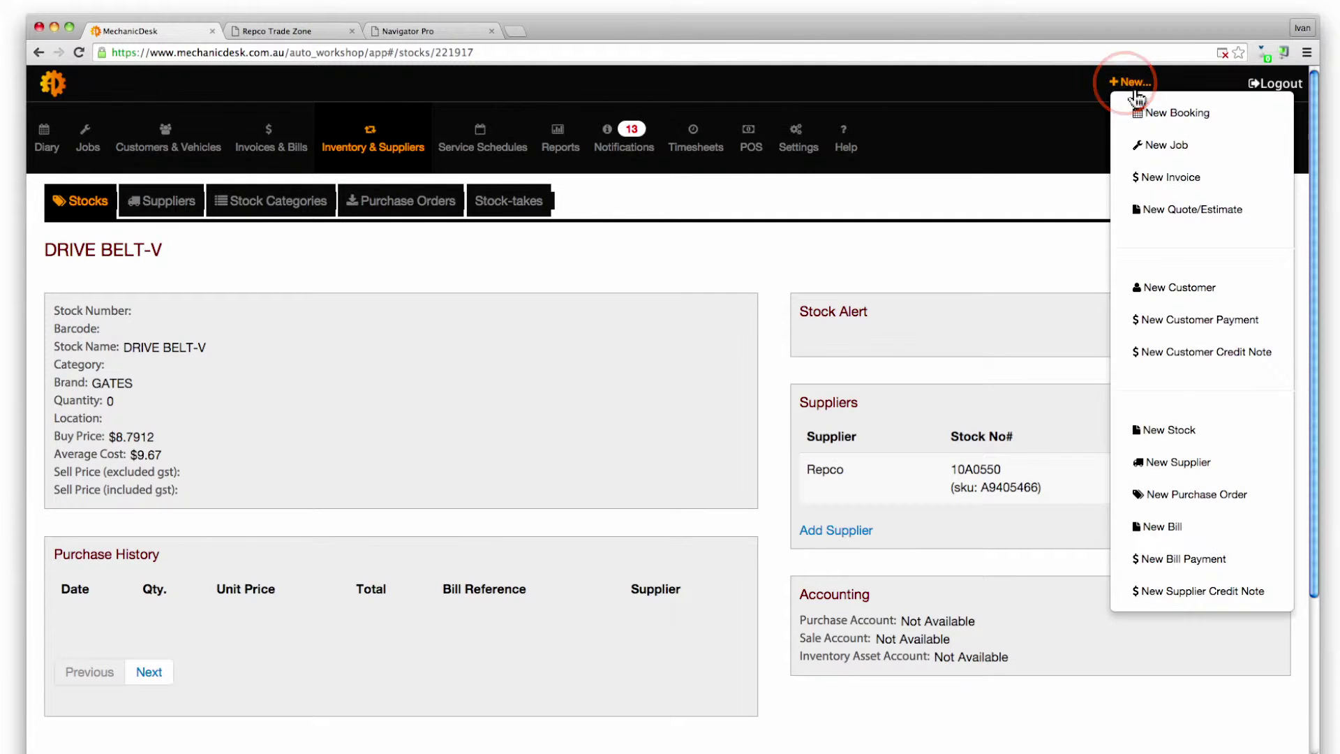
{"action": "left_click", "coordinate": [1184, 497]}
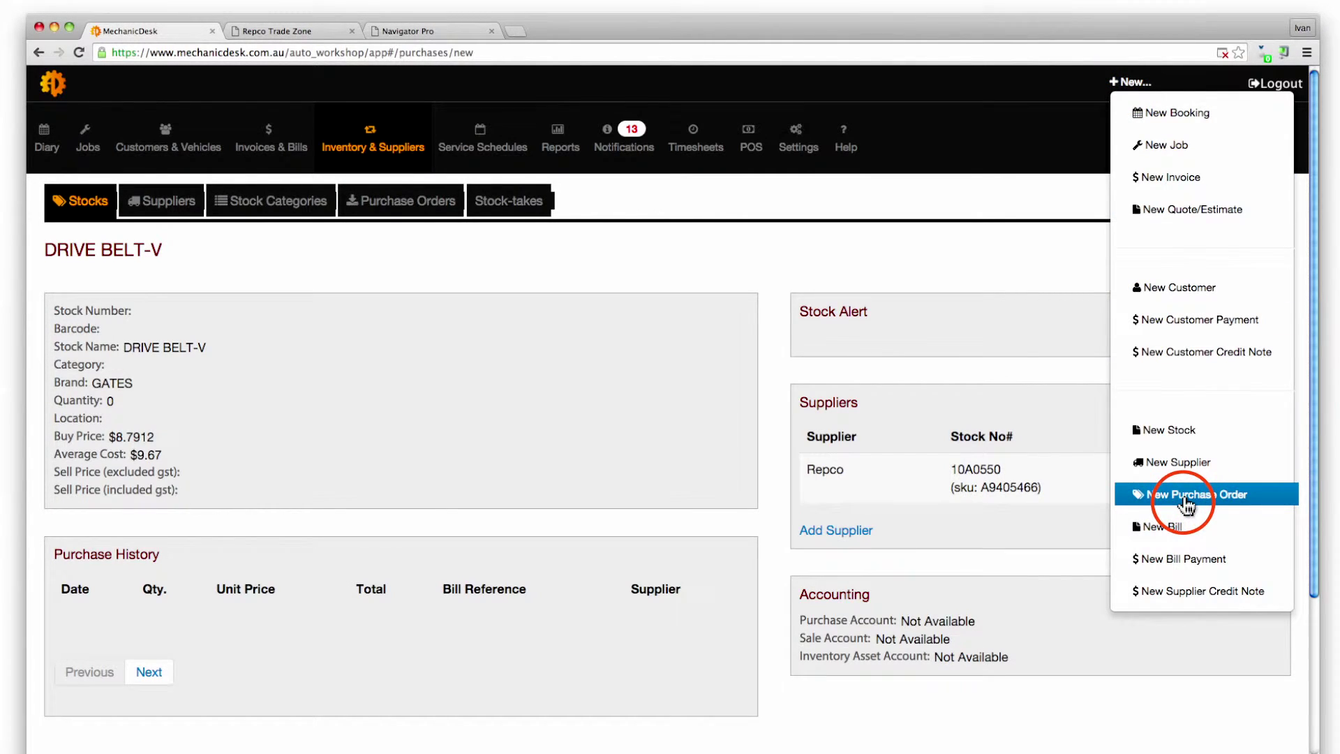
{"action": "left_click", "coordinate": [305, 315]}
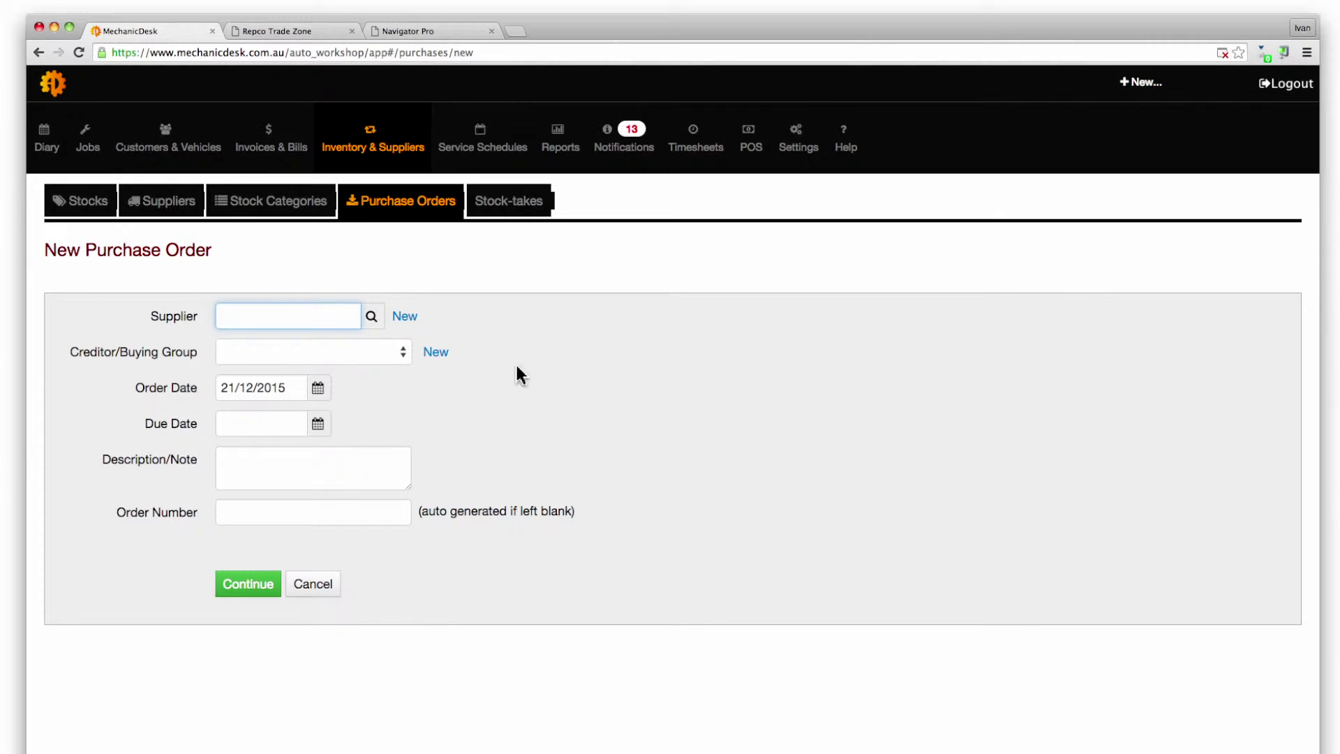
{"action": "type", "text": "Repco"}
{"action": "left_click", "coordinate": [312, 344]}
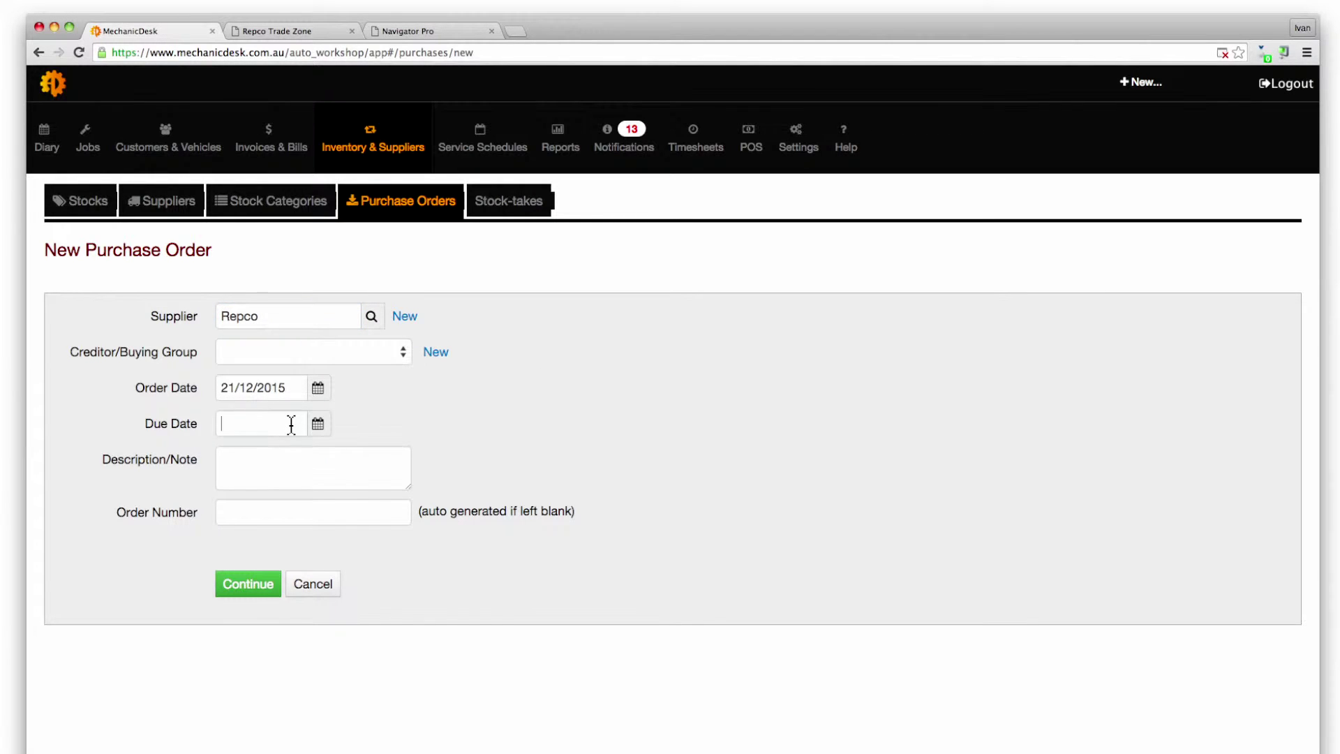
{"action": "left_click", "coordinate": [372, 591]}
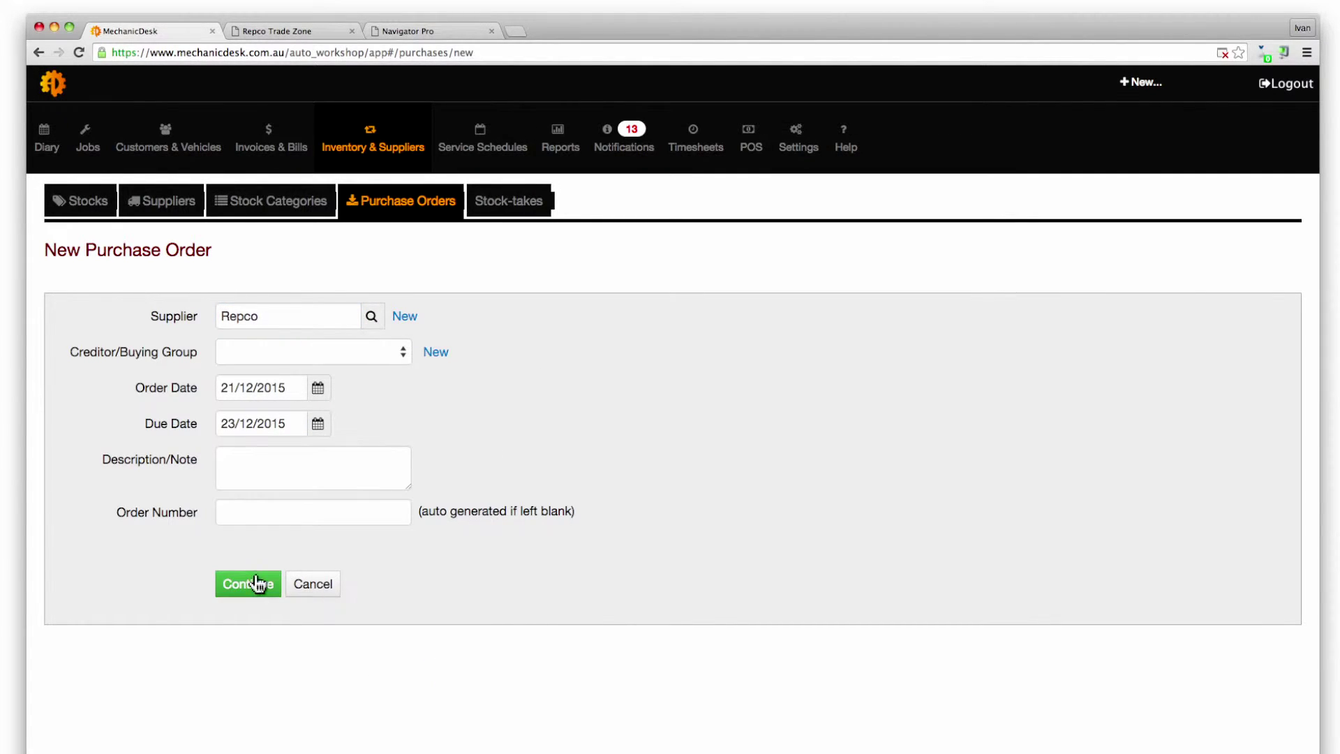
{"action": "left_click", "coordinate": [252, 585]}
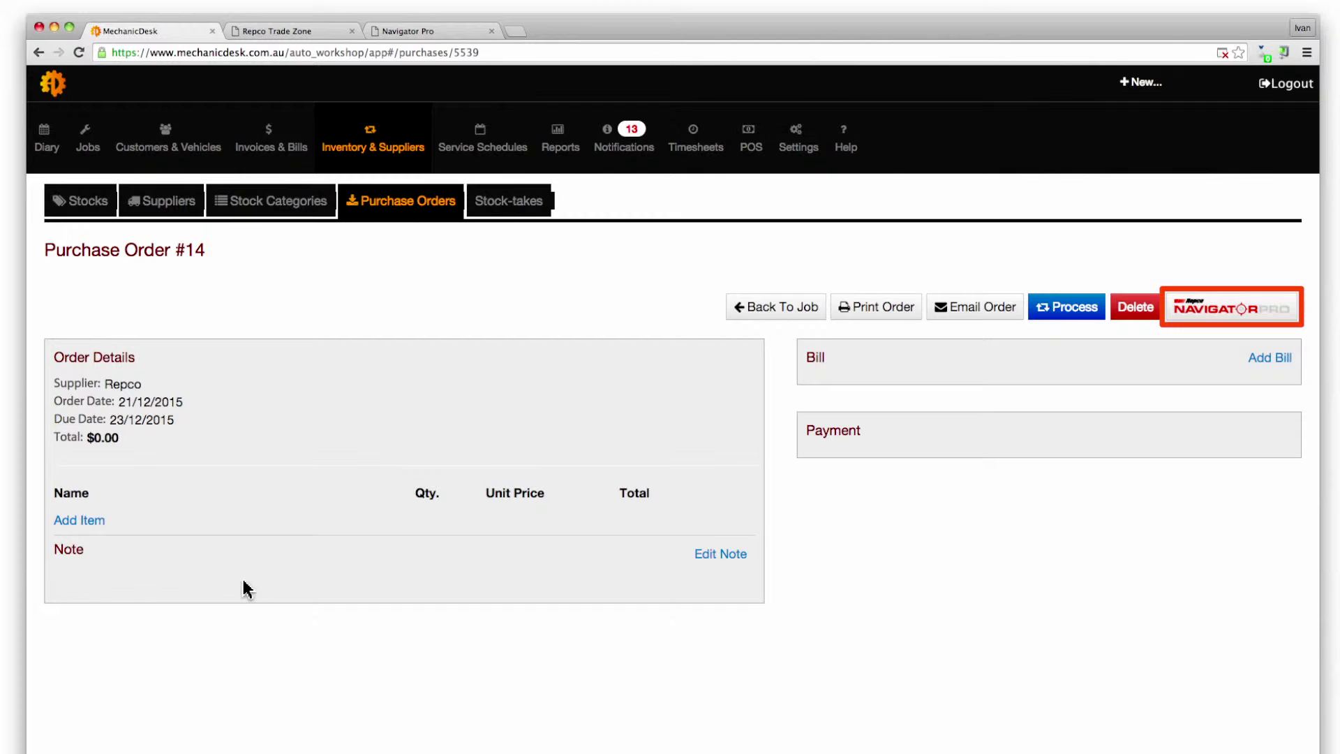
- Add two DRIVE BELT-V lines to PO #14 (total $87.91), then go to Current Jobs
{"action": "left_click", "coordinate": [91, 524]}
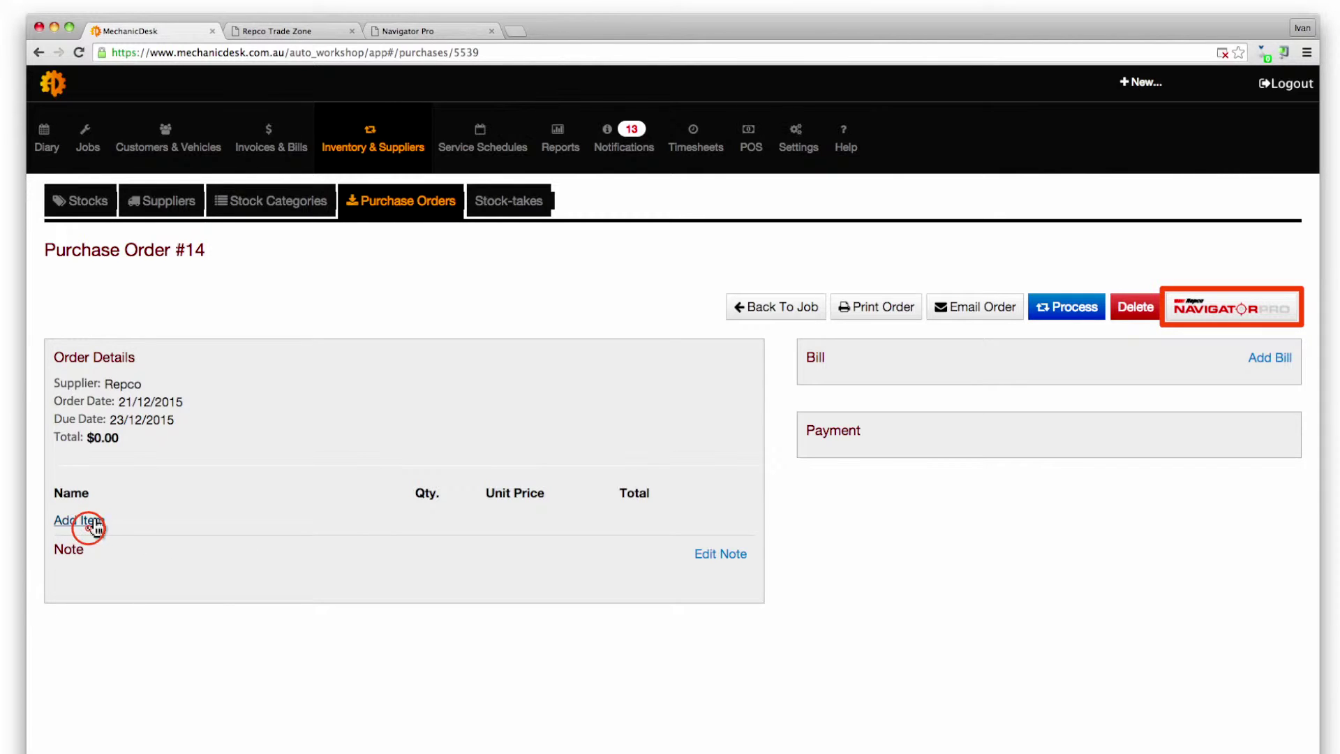
{"action": "type", "text": "d"}
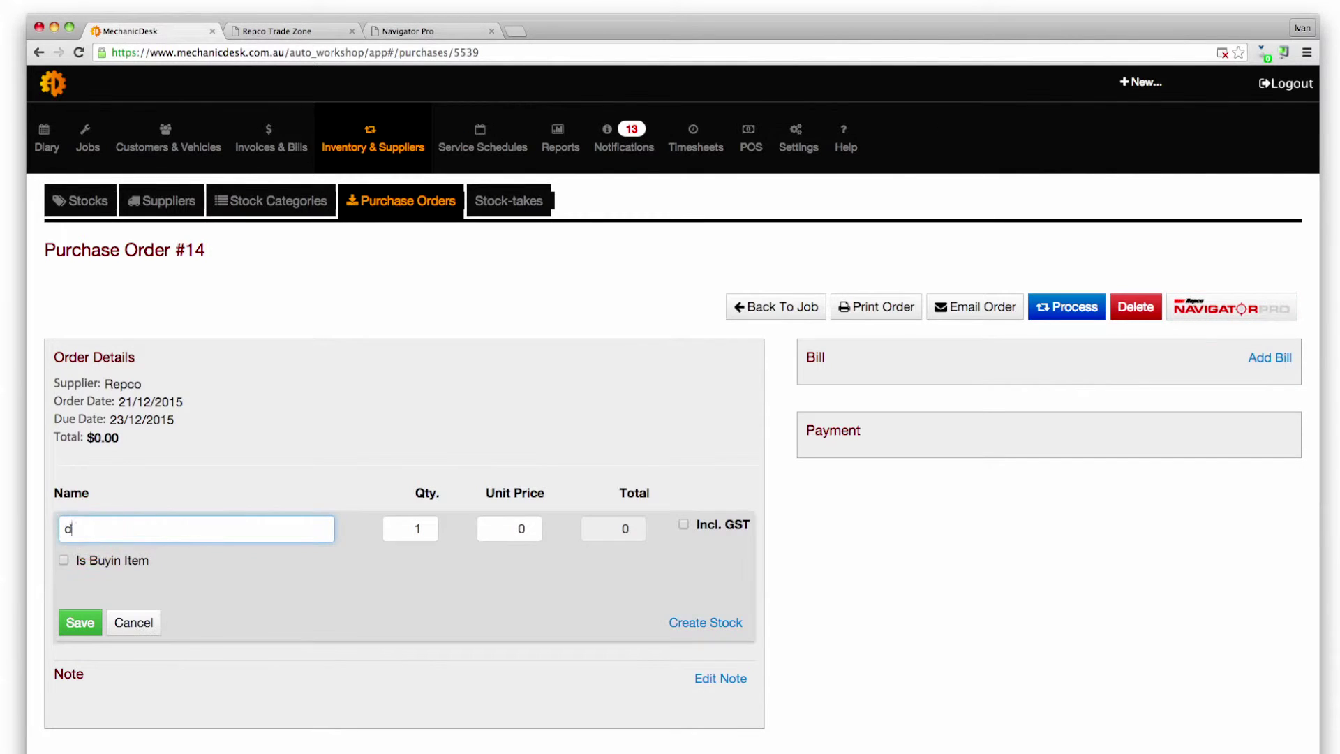
{"action": "type", "text": "r"}
{"action": "left_click", "coordinate": [167, 558]}
{"action": "left_click", "coordinate": [79, 621]}
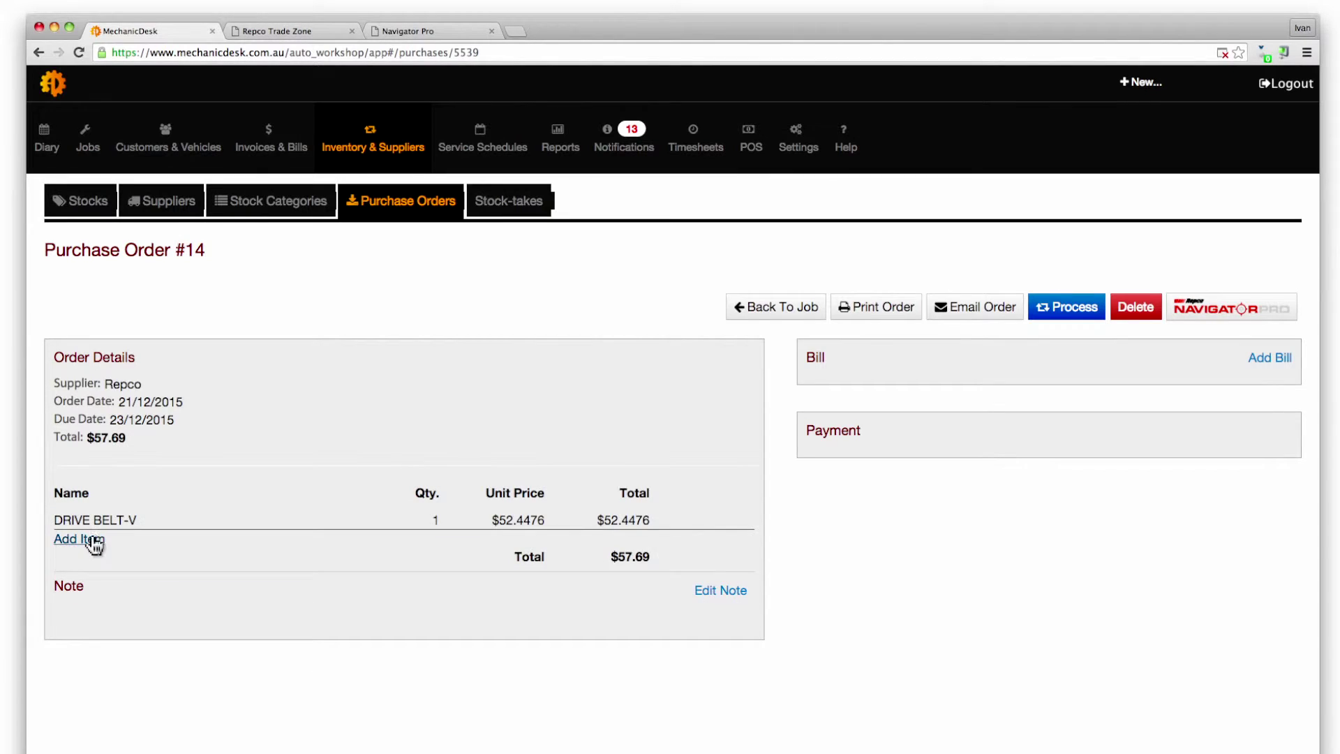
{"action": "left_click", "coordinate": [94, 541]}
{"action": "type", "text": "dri"}
{"action": "left_click", "coordinate": [112, 599]}
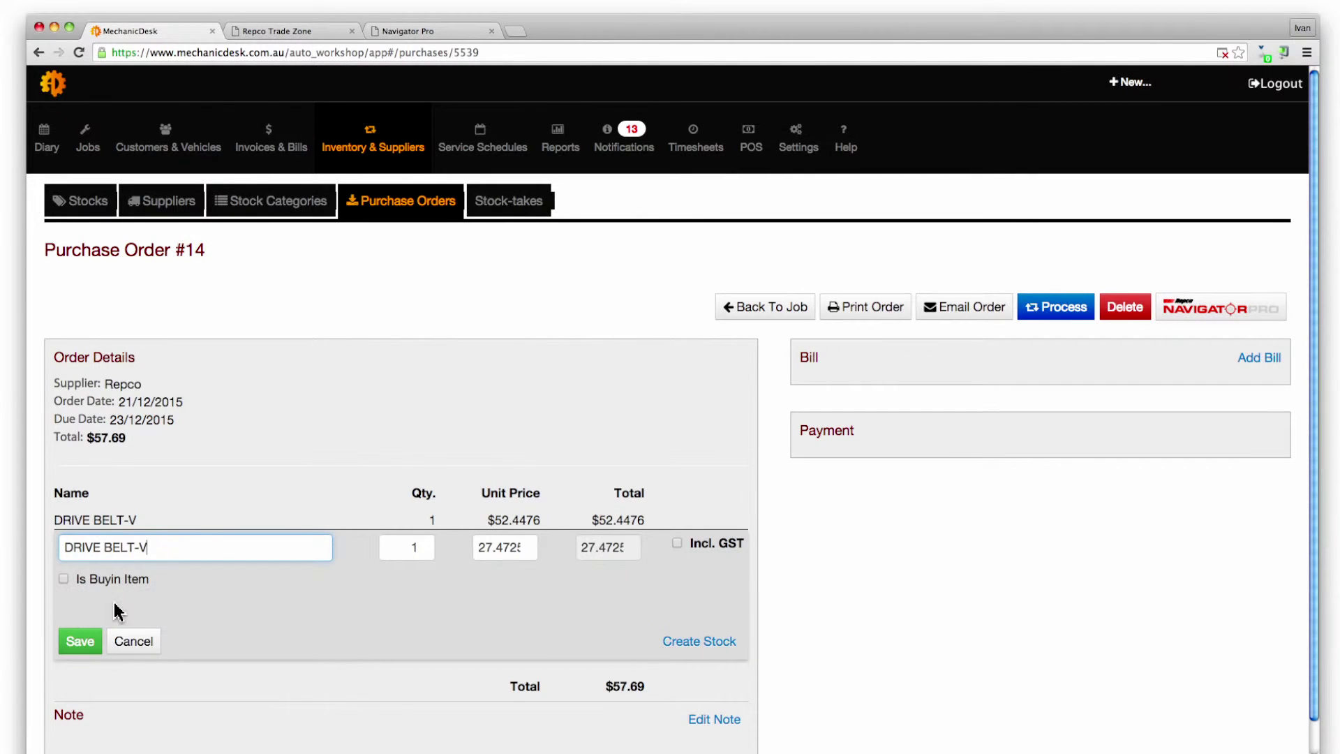
{"action": "left_click", "coordinate": [78, 640]}
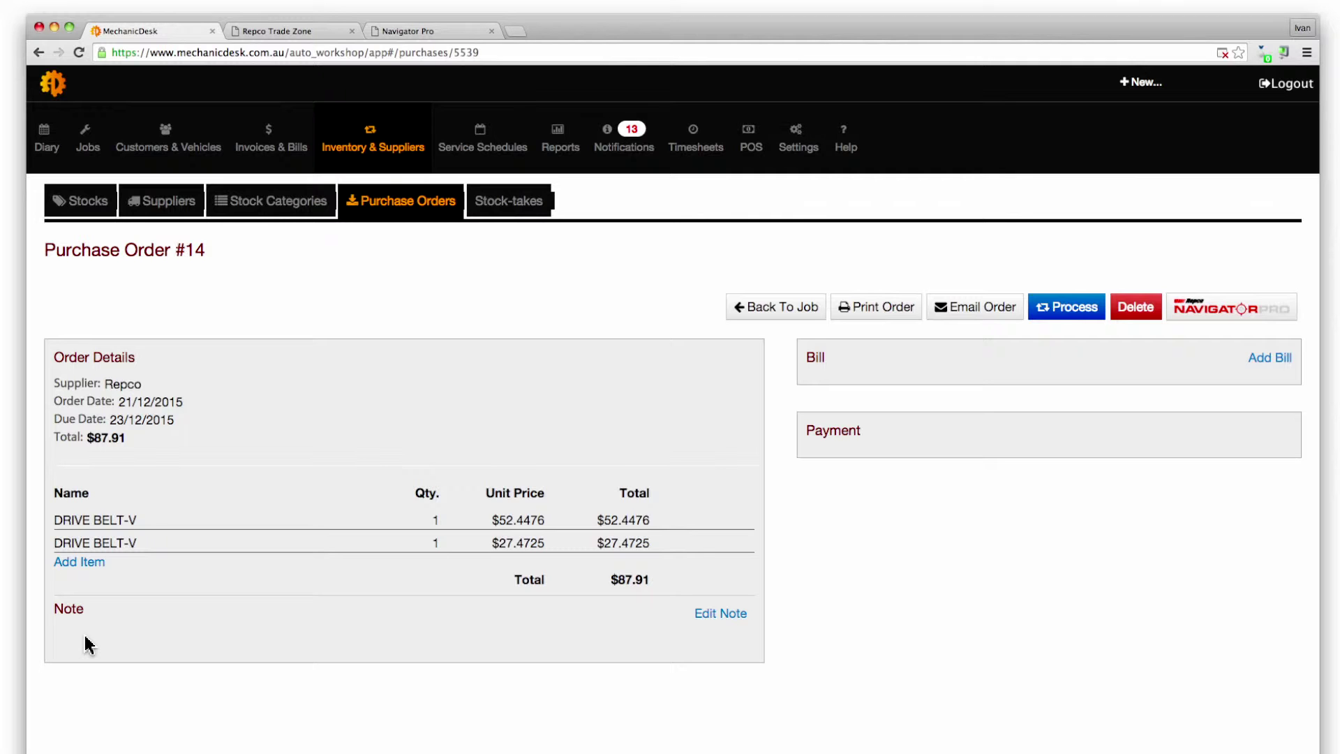
{"action": "left_click", "coordinate": [1214, 312]}
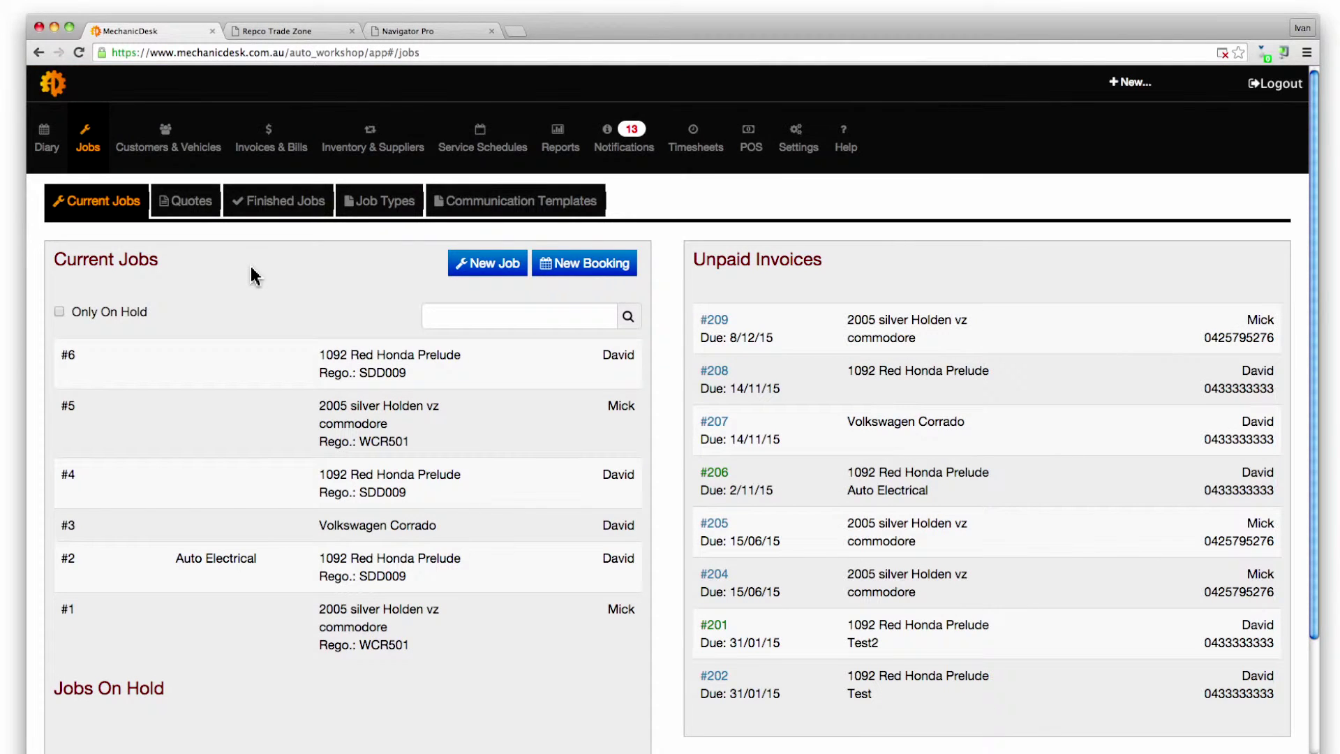
- Open job #6 for the Red Honda Prelude and launch Navigator Pro from its invoice
{"action": "left_click", "coordinate": [333, 359]}
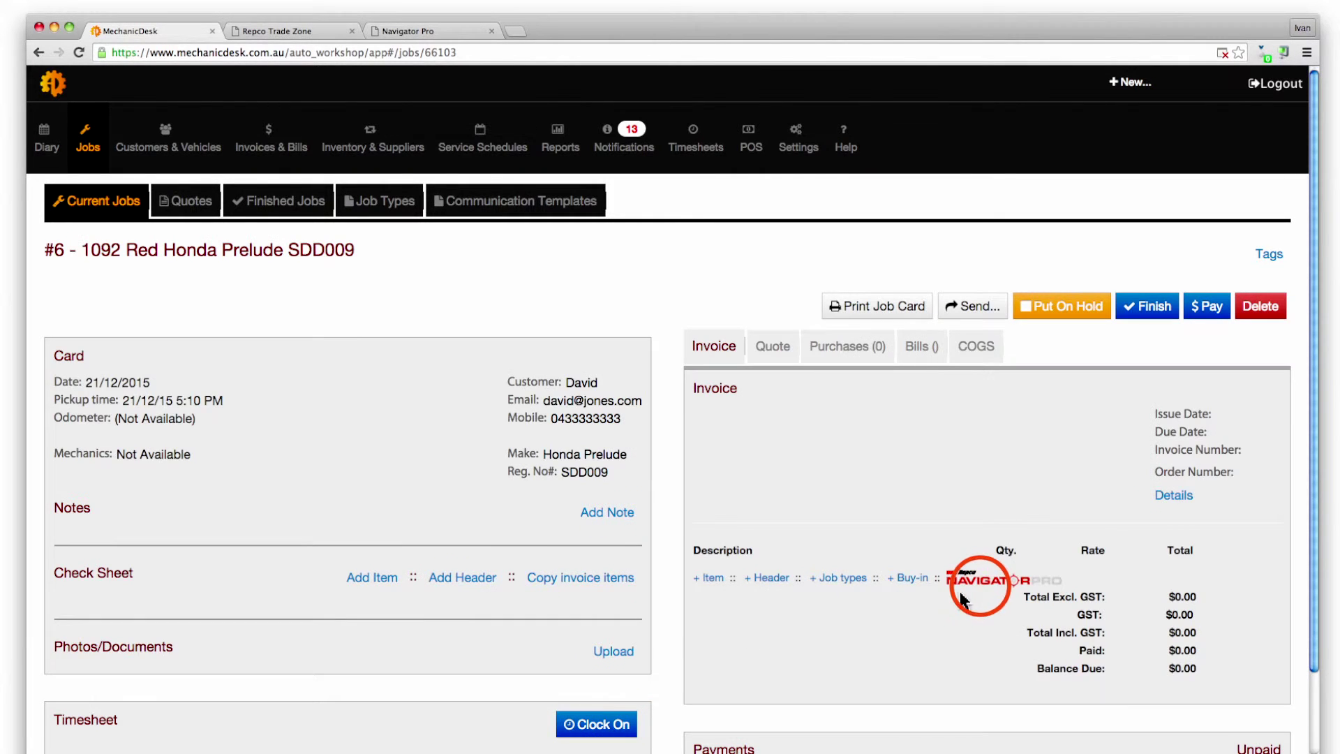
{"action": "left_click", "coordinate": [979, 585]}
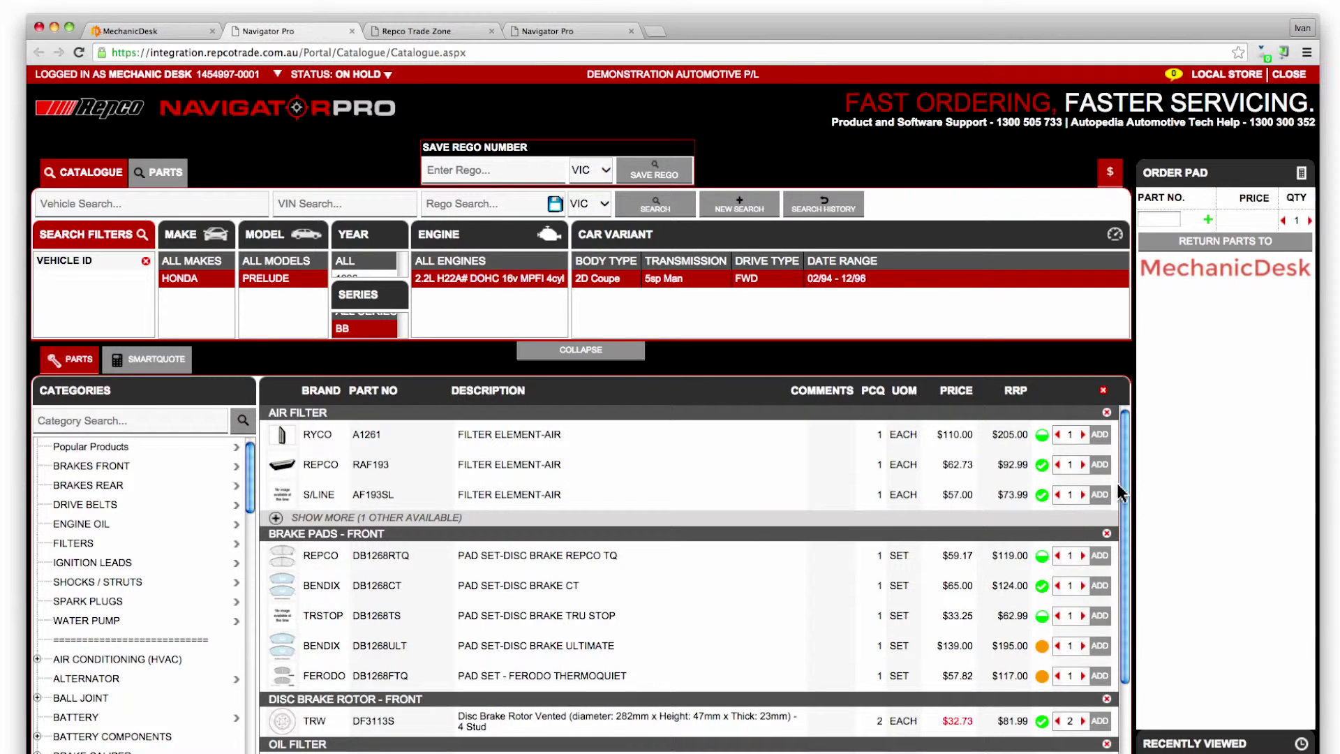
- Add the RYCO A1261 air filter and return the ordered parts to job #6's invoice
{"action": "left_click", "coordinate": [1099, 436]}
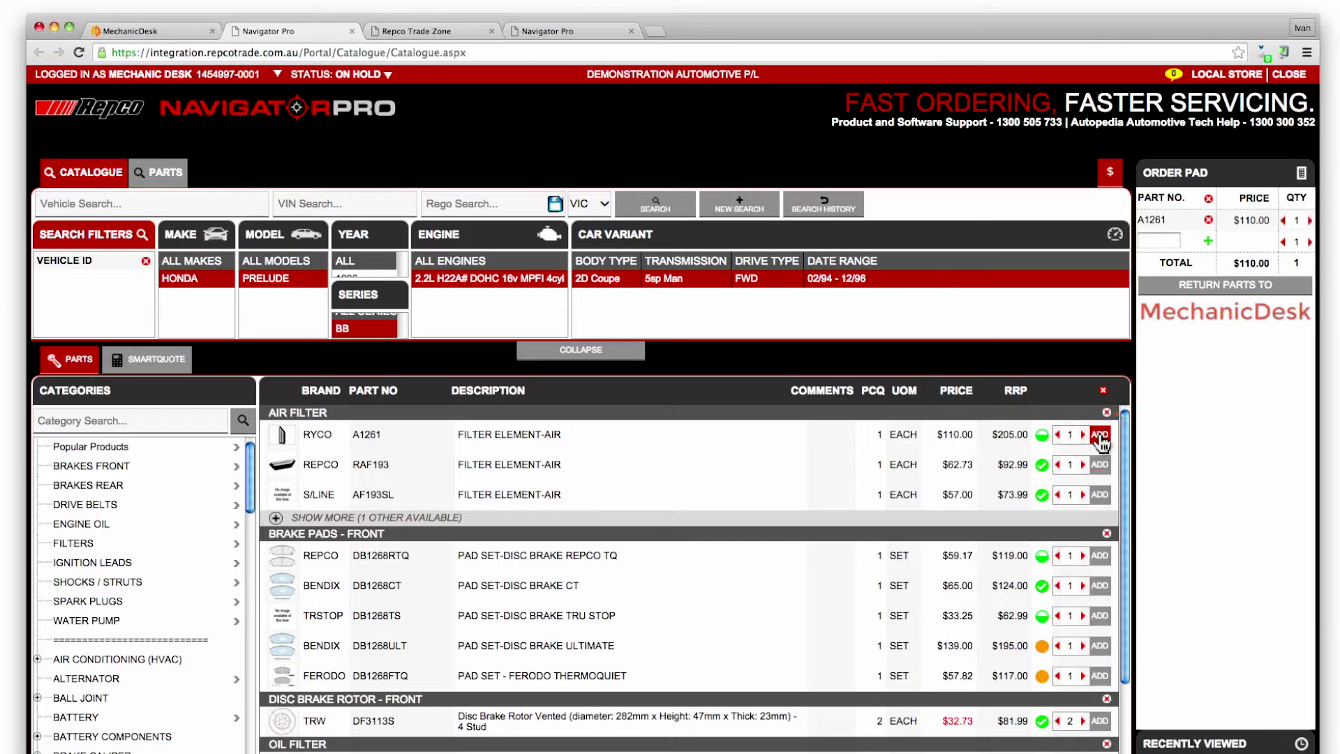
{"action": "left_click", "coordinate": [1222, 314]}
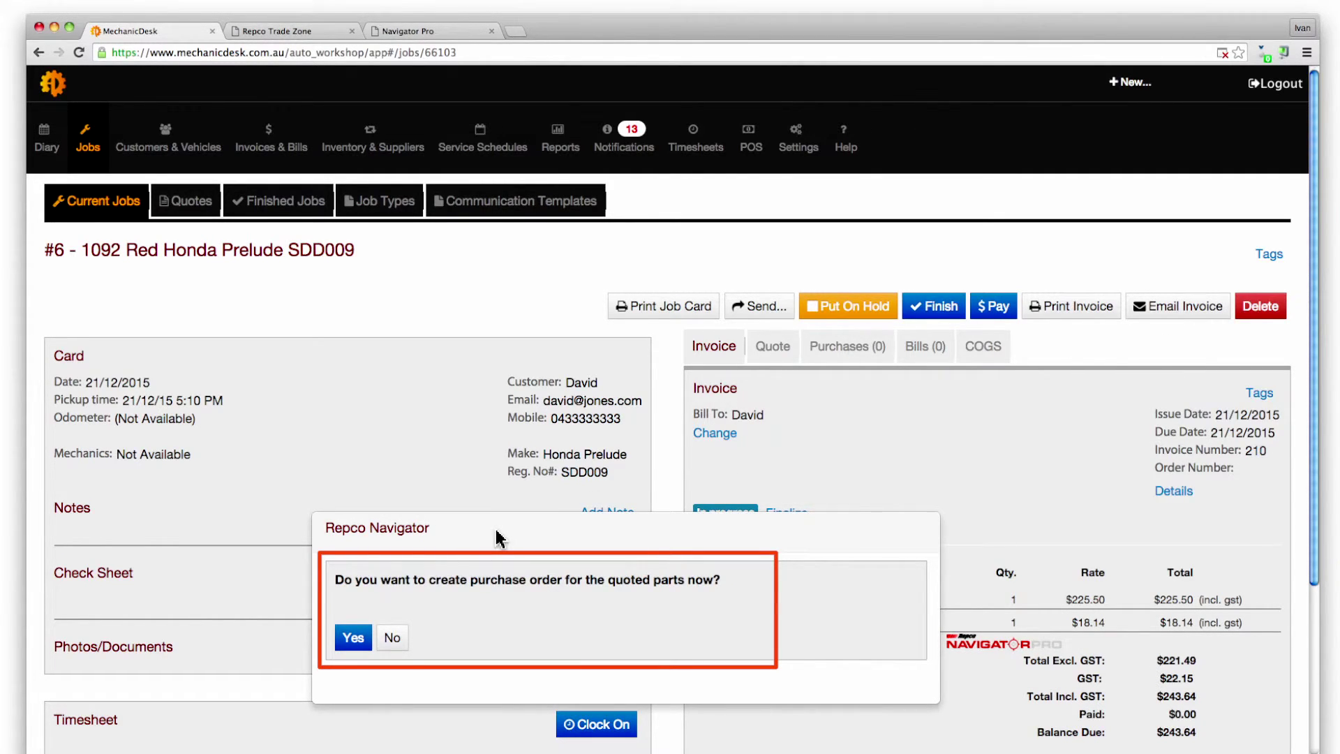
- Create and save Repco PO #16 from all invoice items: A1261 air filter and Z79A oil filter
{"action": "left_click", "coordinate": [354, 636]}
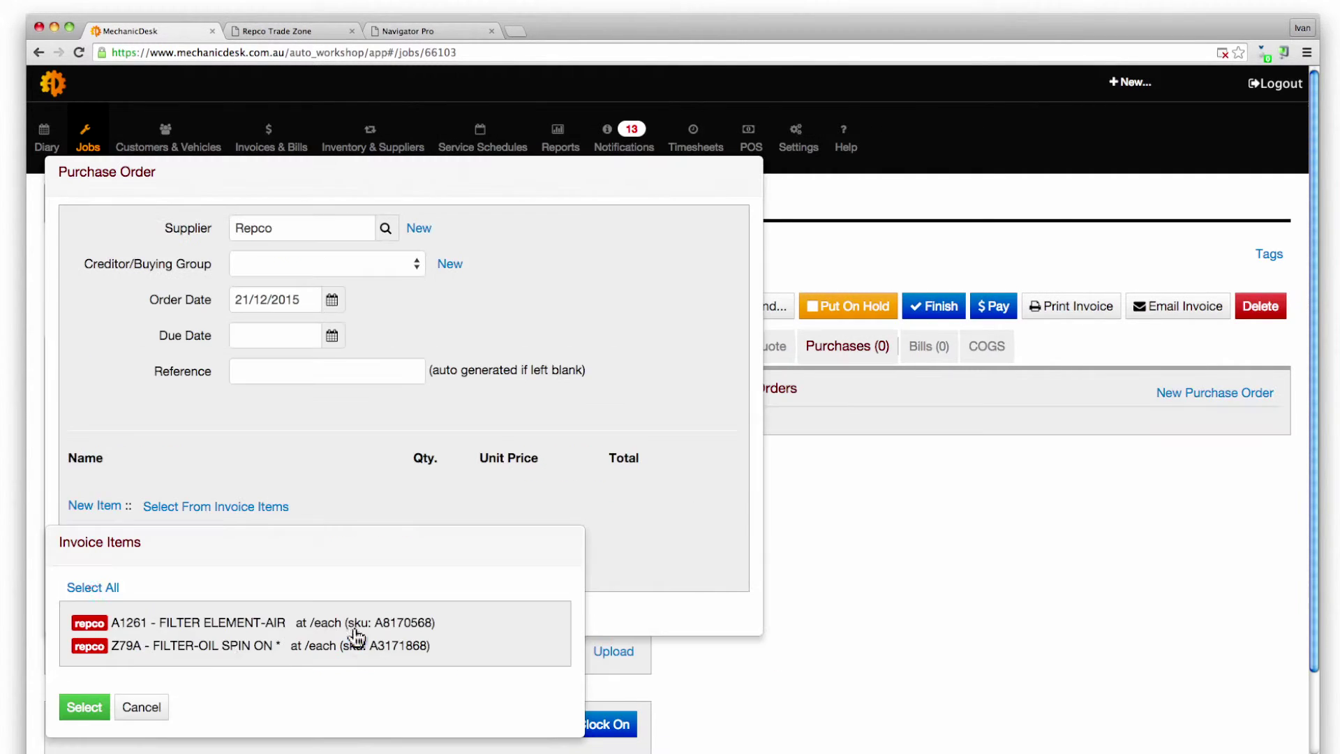
{"action": "left_click", "coordinate": [103, 587]}
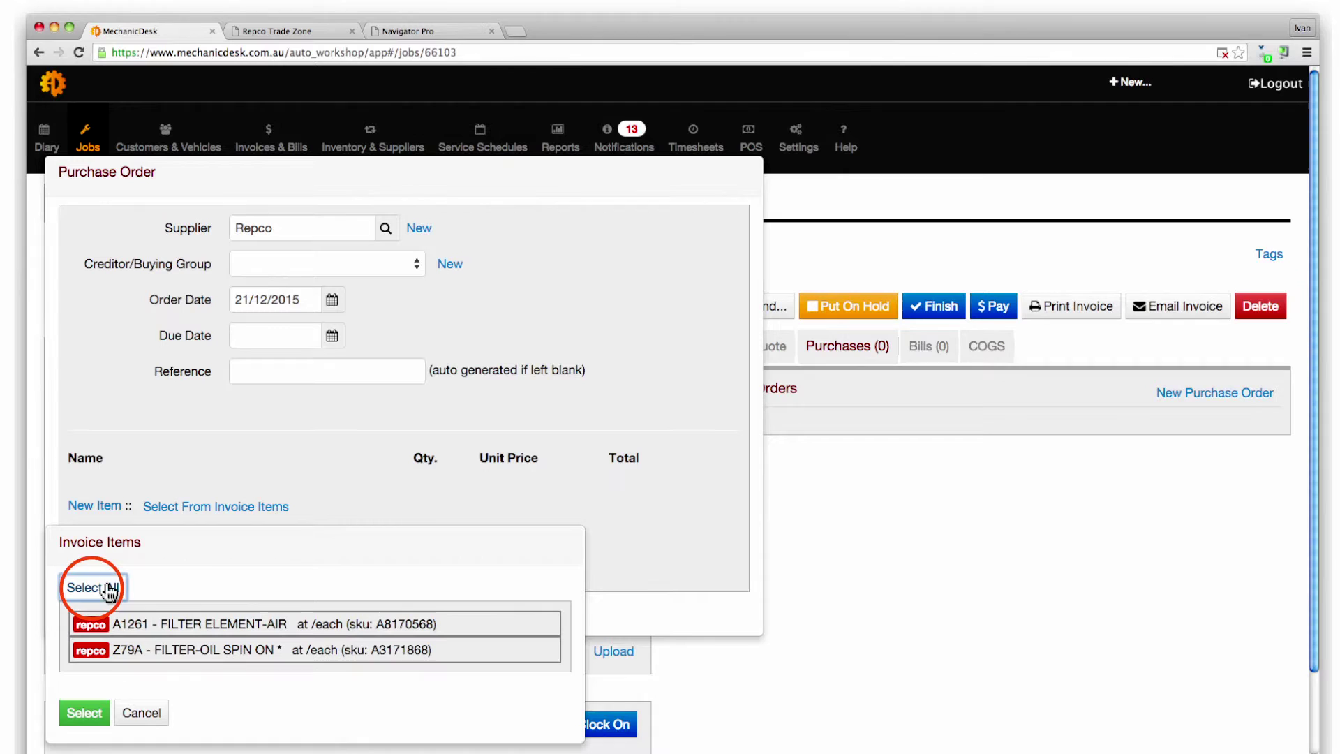
{"action": "left_click", "coordinate": [85, 713]}
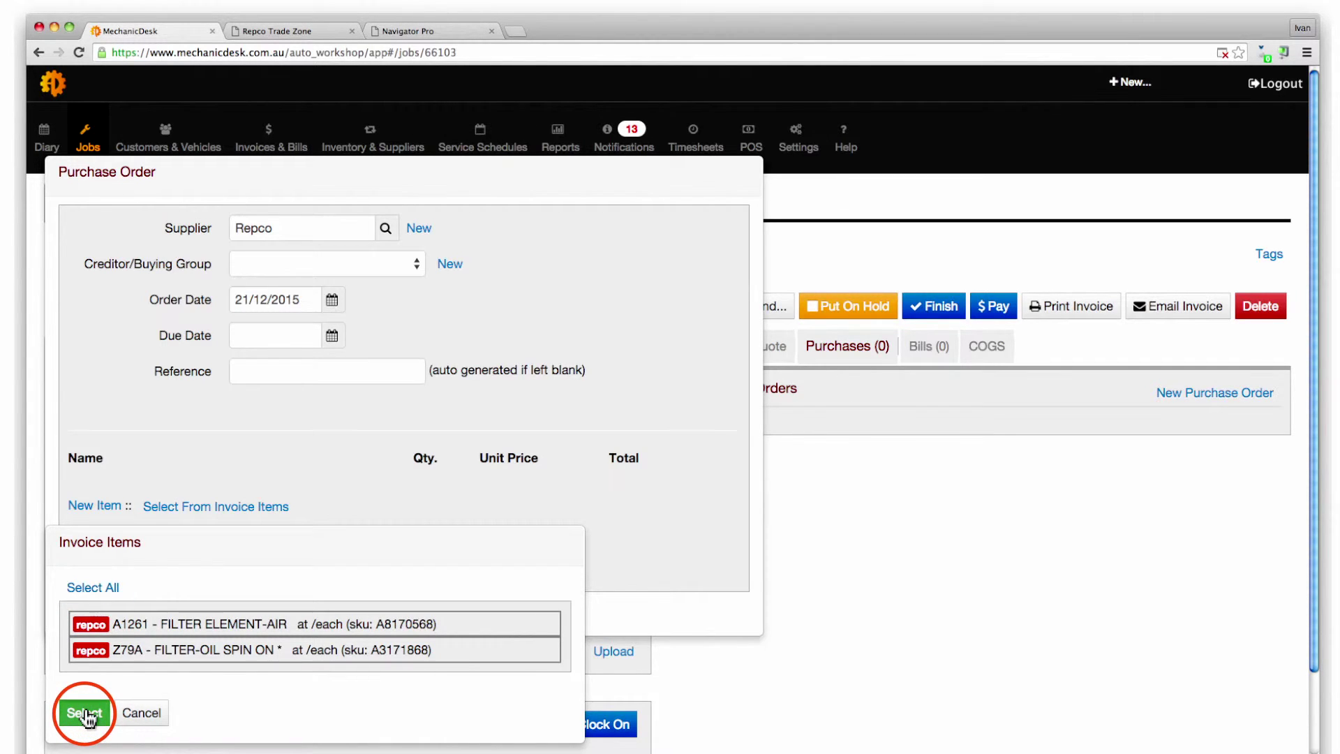
{"action": "scroll", "coordinate": [335, 607], "scroll_direction": "down", "scroll_amount": 1}
{"action": "scroll", "coordinate": [393, 580], "scroll_direction": "down", "scroll_amount": 3}
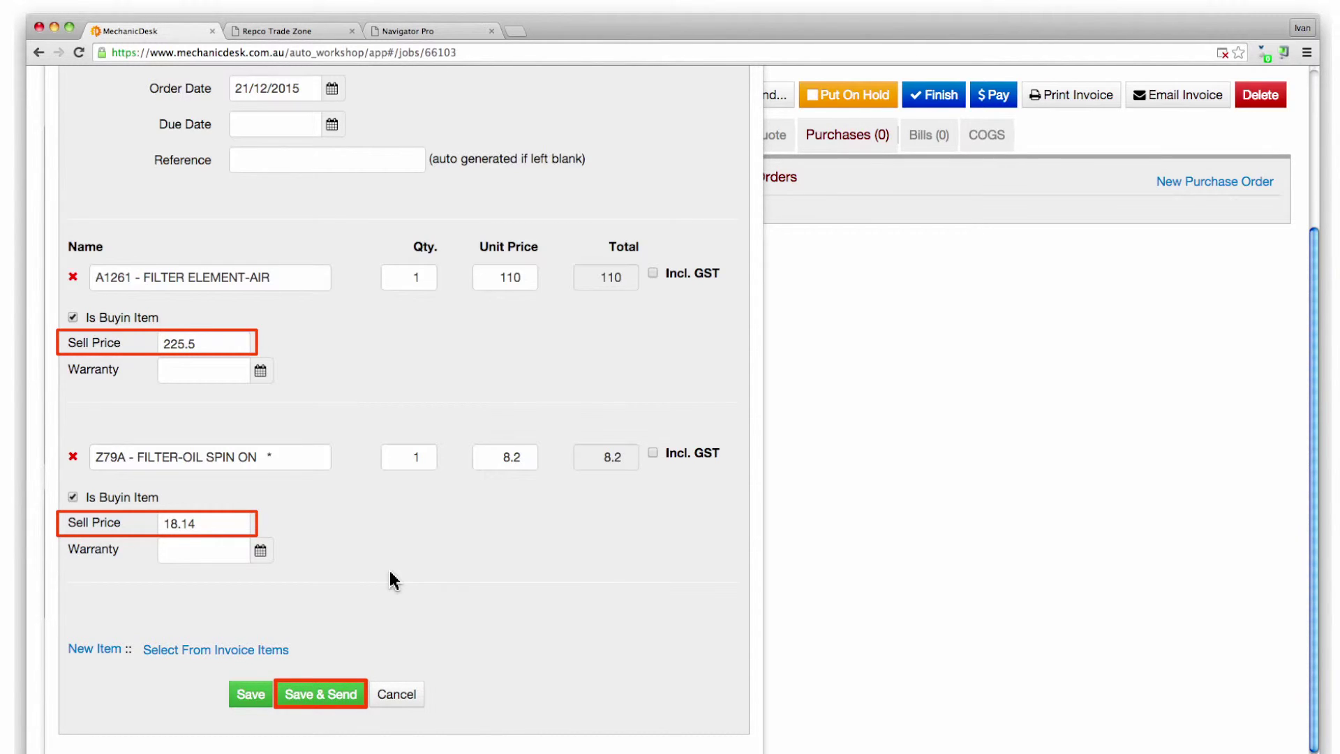
{"action": "left_click", "coordinate": [250, 695]}
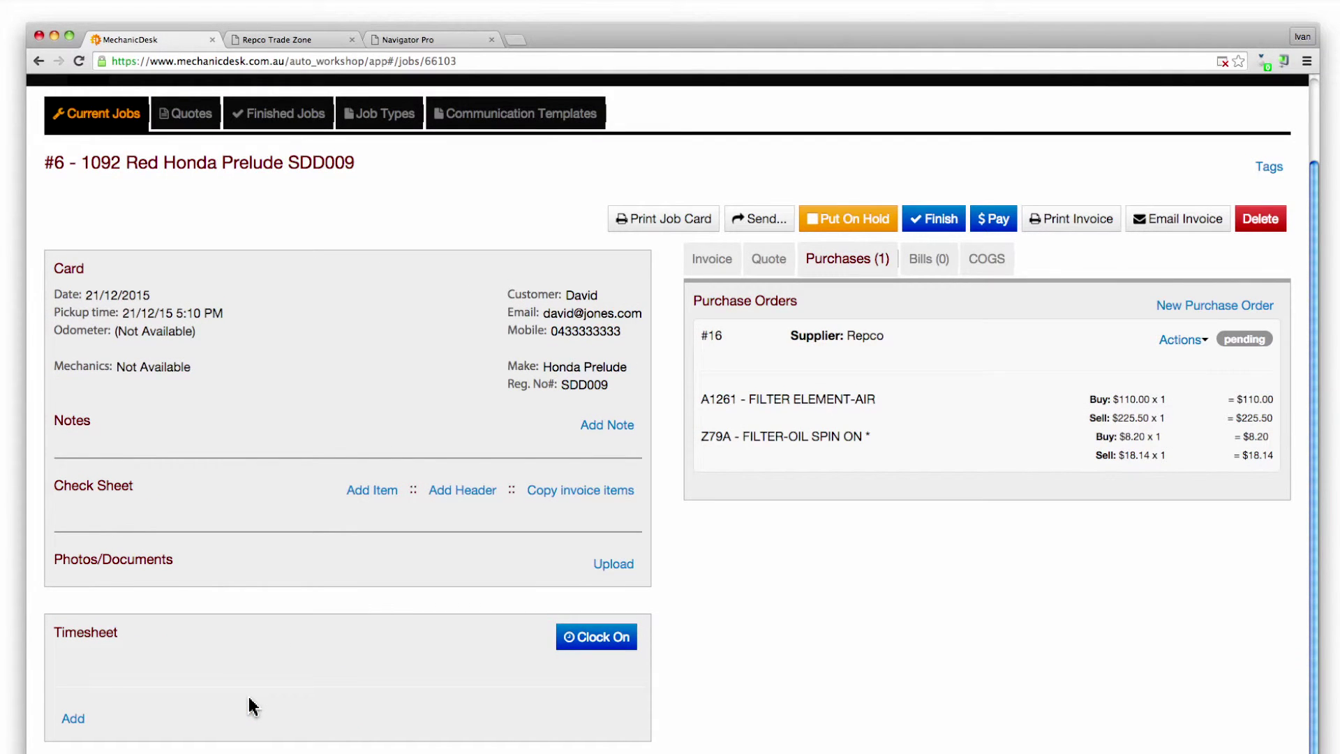
{"action": "left_click", "coordinate": [1183, 340]}
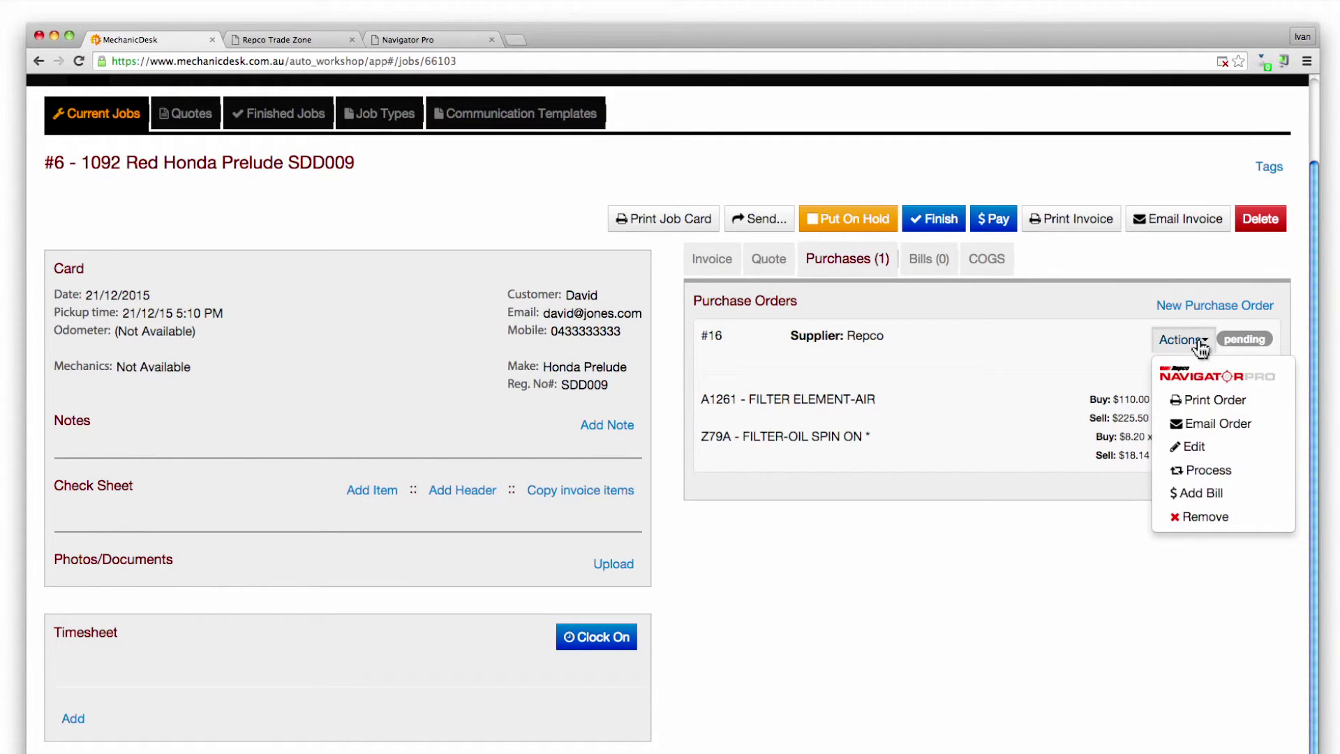
- Send PO #16 to Navigator Pro checkout, then launch Navigator Pro for job #7's Honda Accord
{"action": "left_click", "coordinate": [1219, 379]}
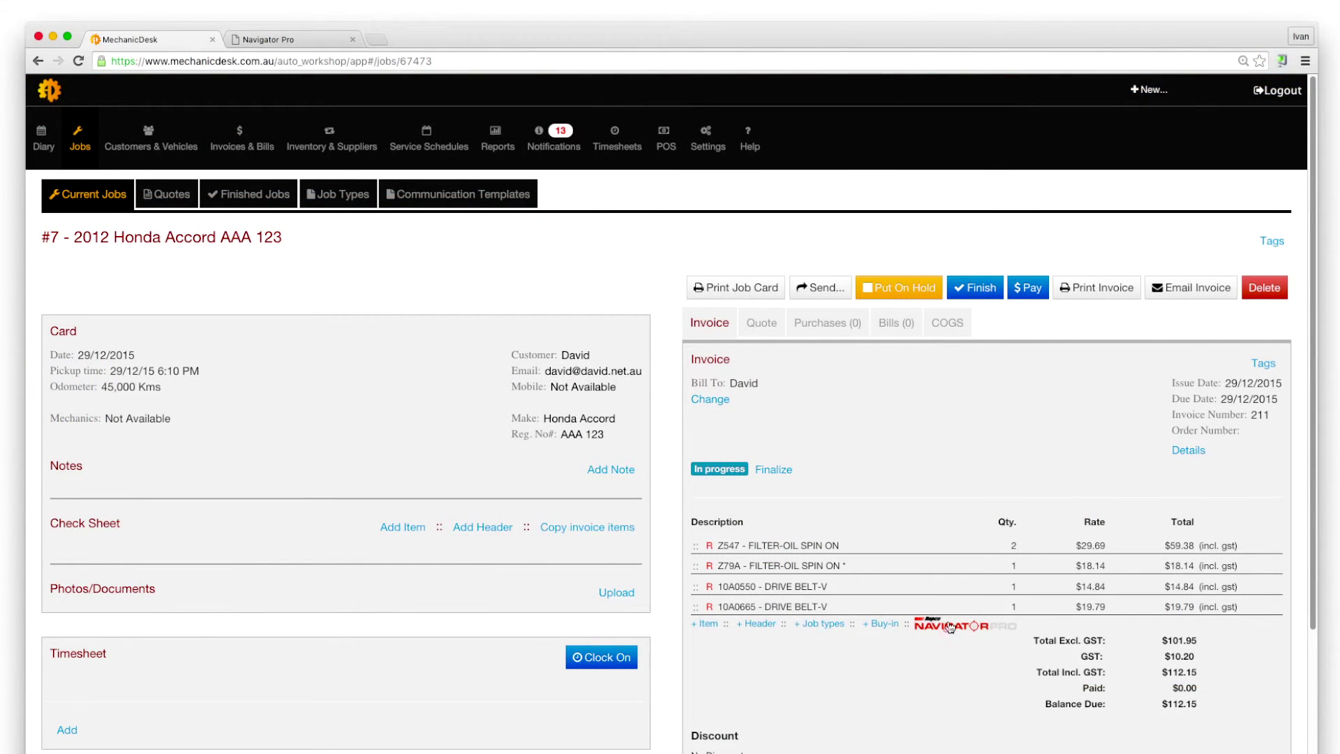
{"action": "left_click", "coordinate": [950, 626]}
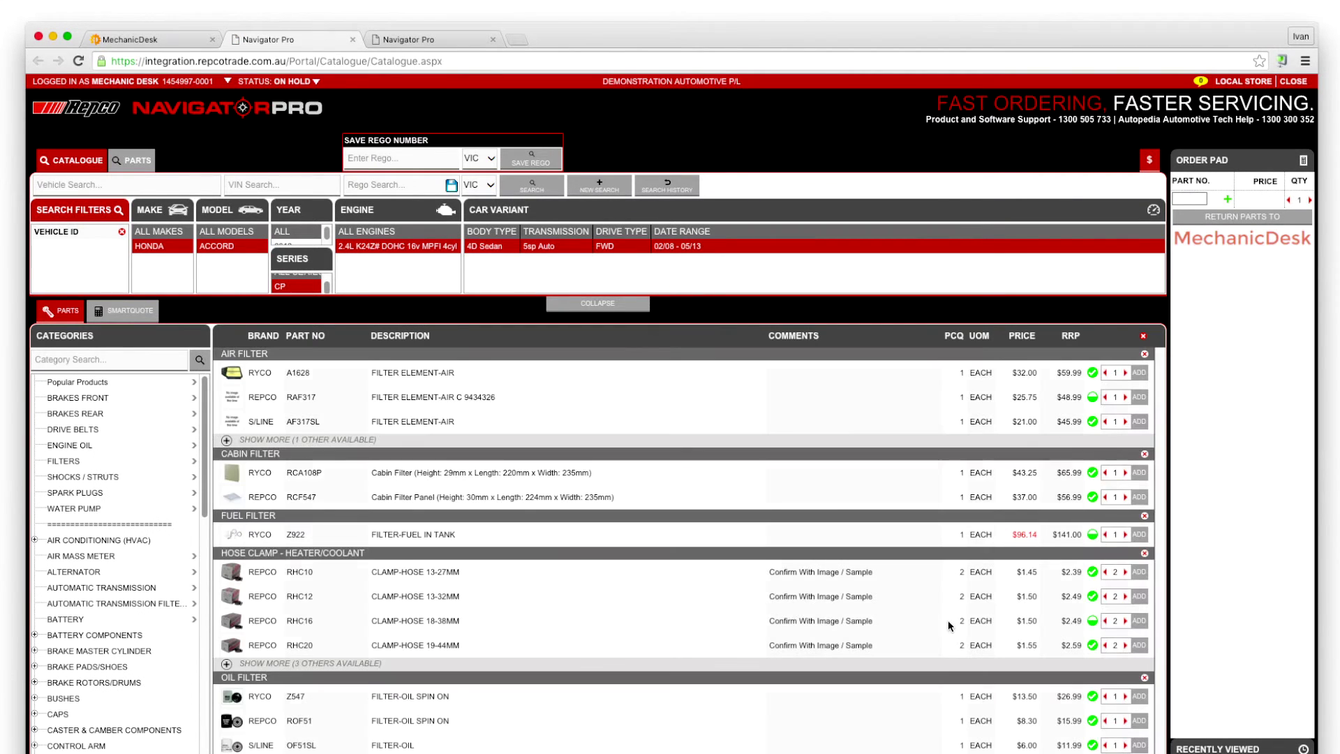
- Quote the Honda Accord's 50,000 km or 30 mths SmartQuote service and return it to job #7
{"action": "left_click", "coordinate": [133, 315]}
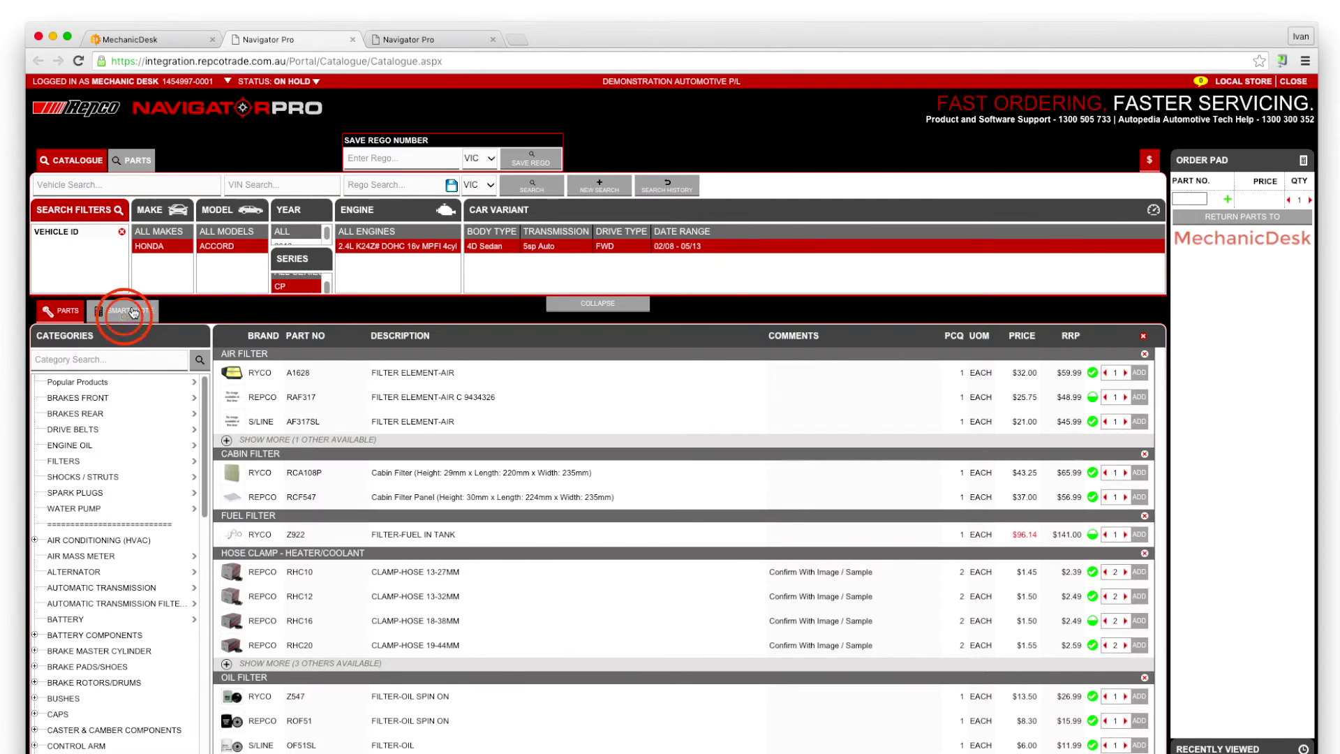
{"action": "left_click", "coordinate": [131, 350]}
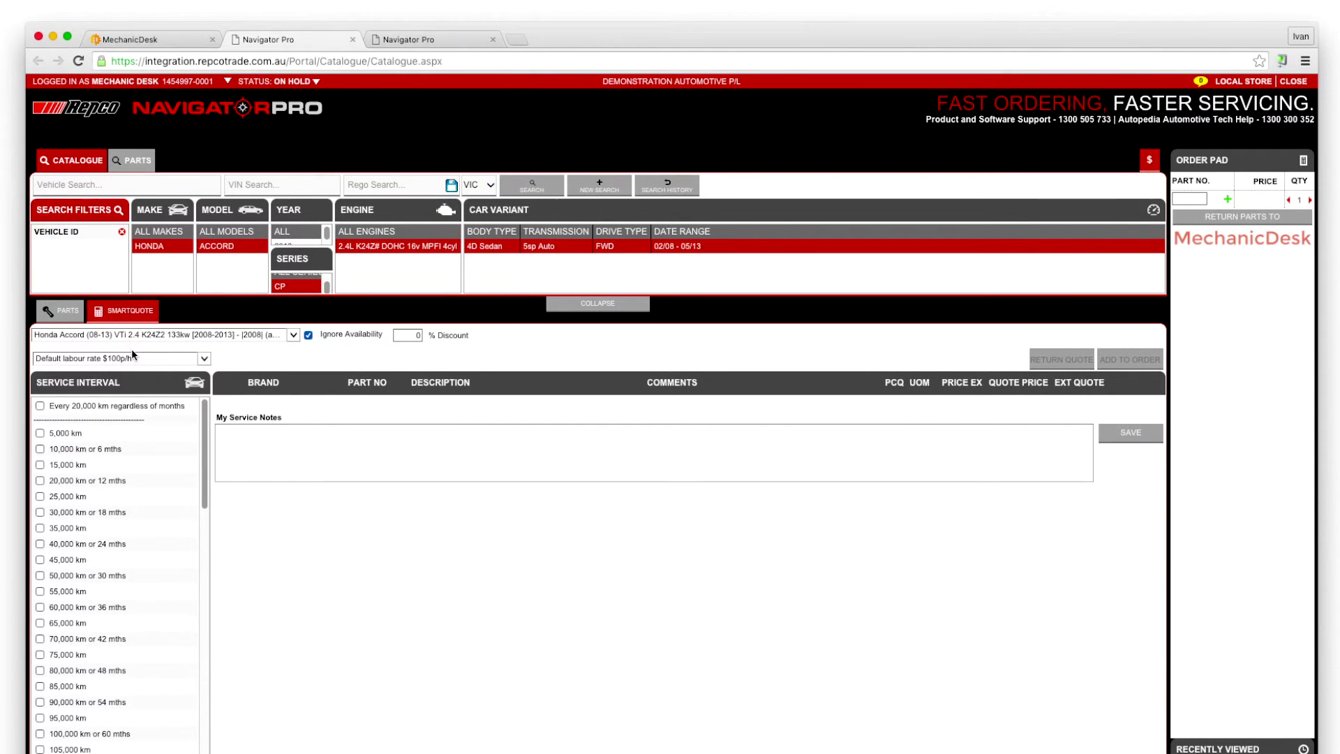
{"action": "left_click", "coordinate": [40, 576]}
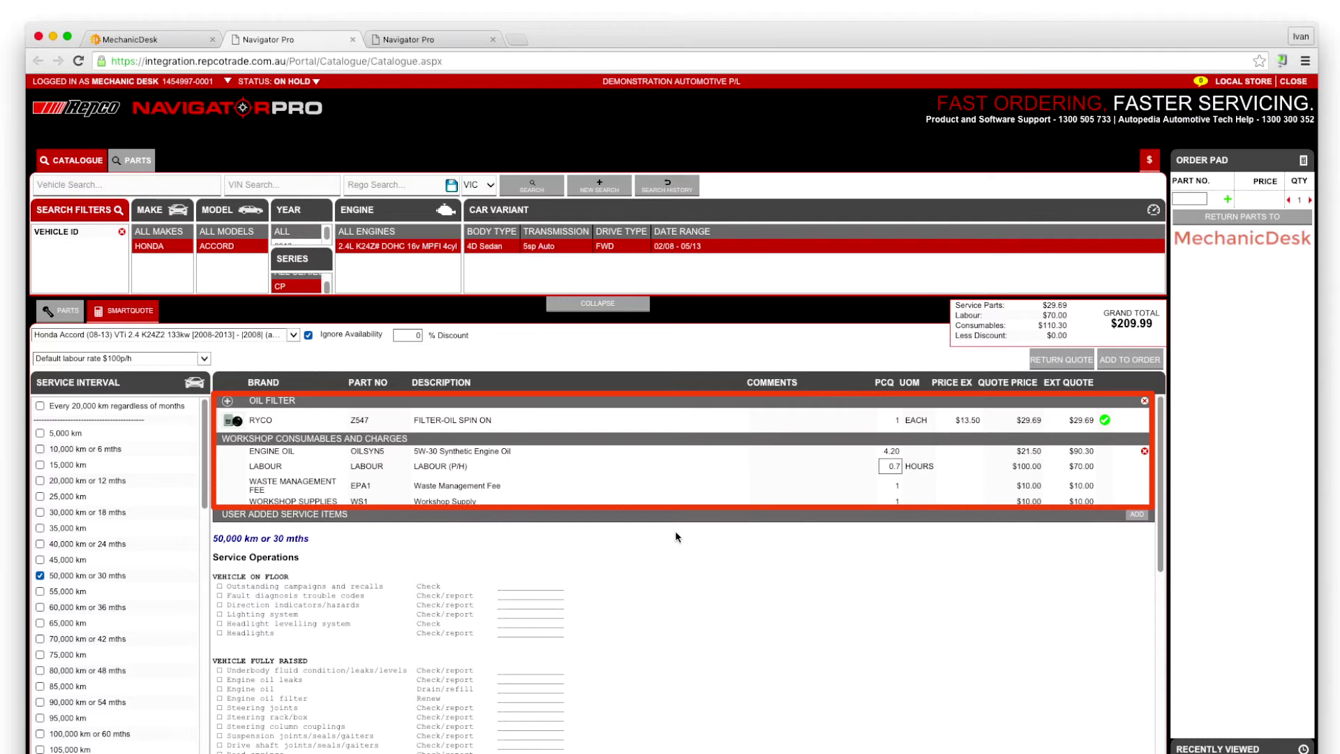
{"action": "left_click", "coordinate": [1063, 360]}
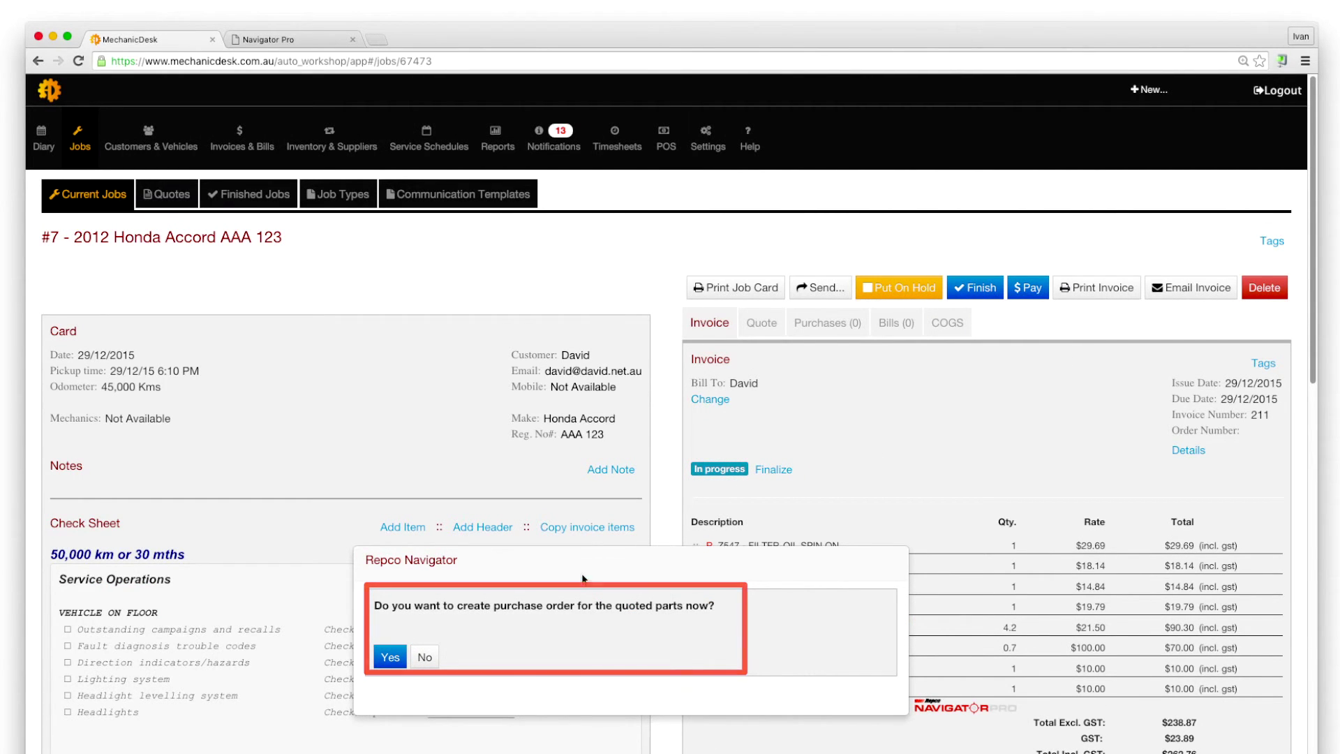
- Decline the purchase order, print job #7's job card, and show the Quotes list
{"action": "left_click", "coordinate": [424, 657]}
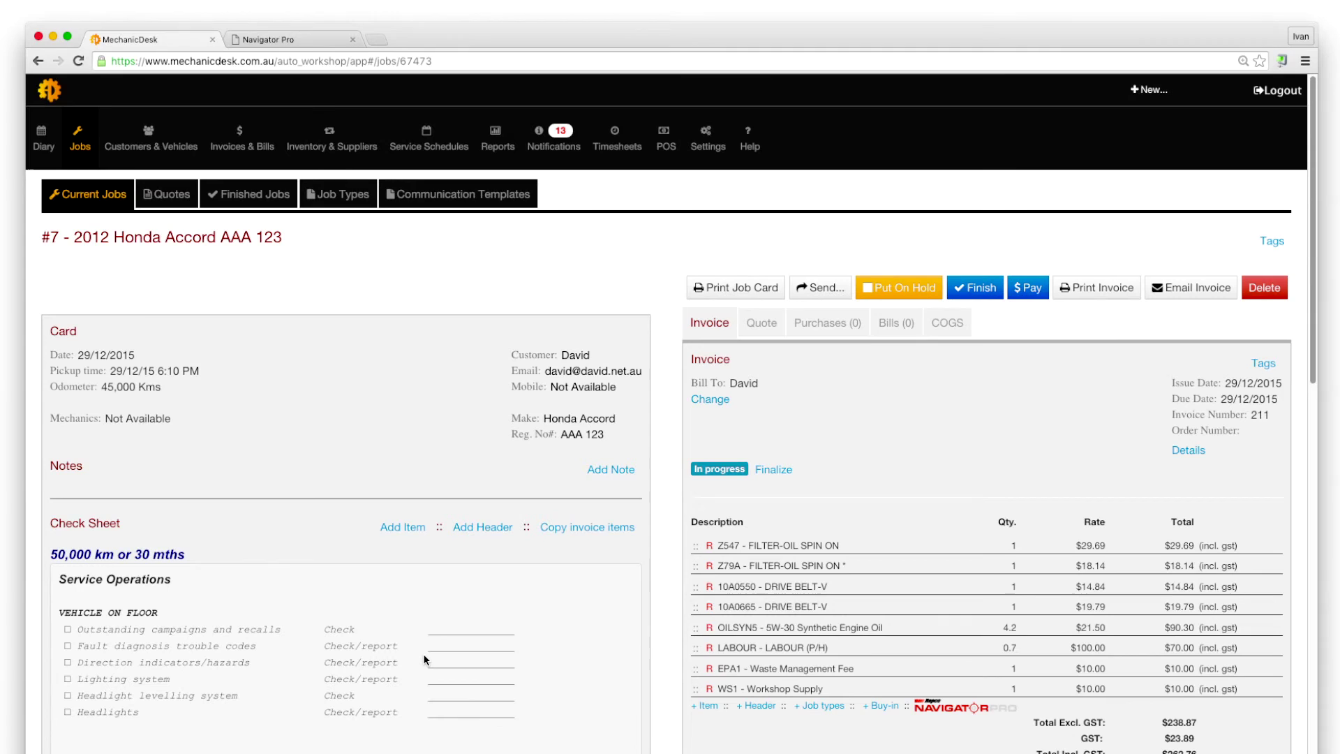
{"action": "left_click", "coordinate": [735, 289]}
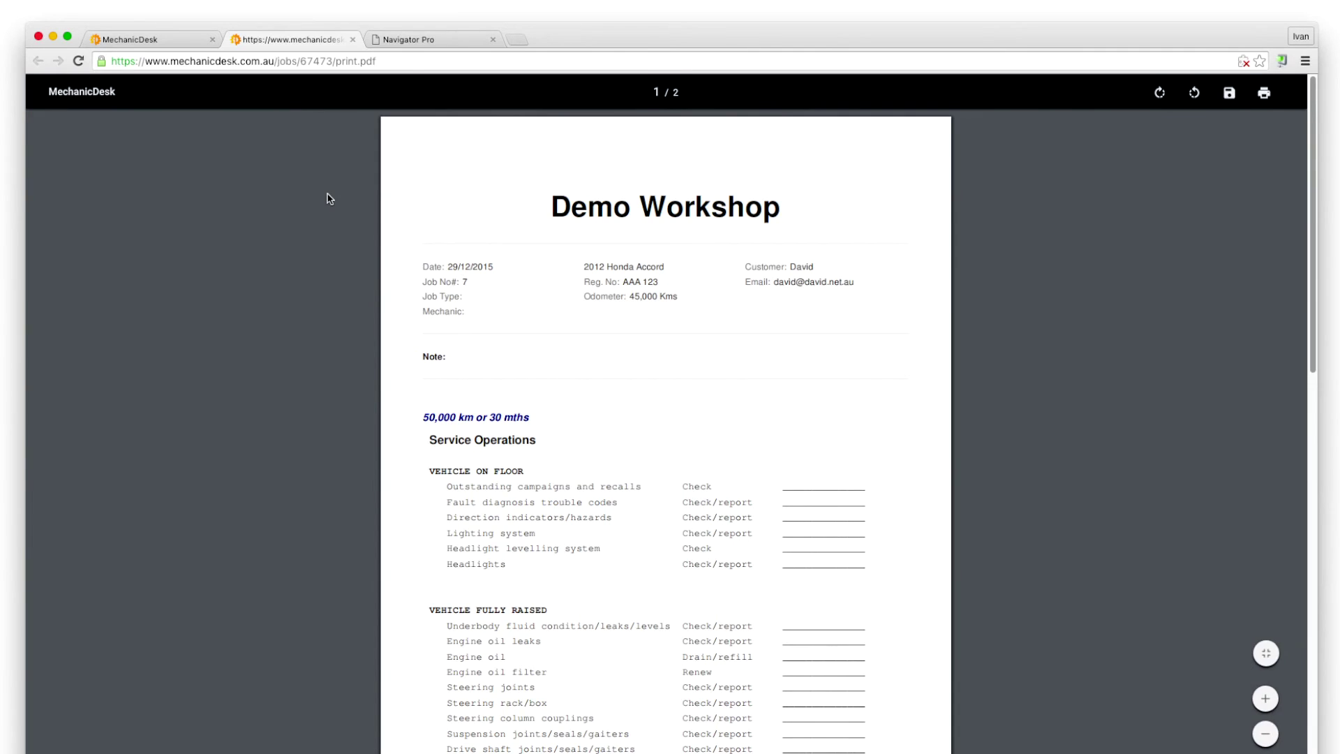
{"action": "left_click", "coordinate": [170, 38]}
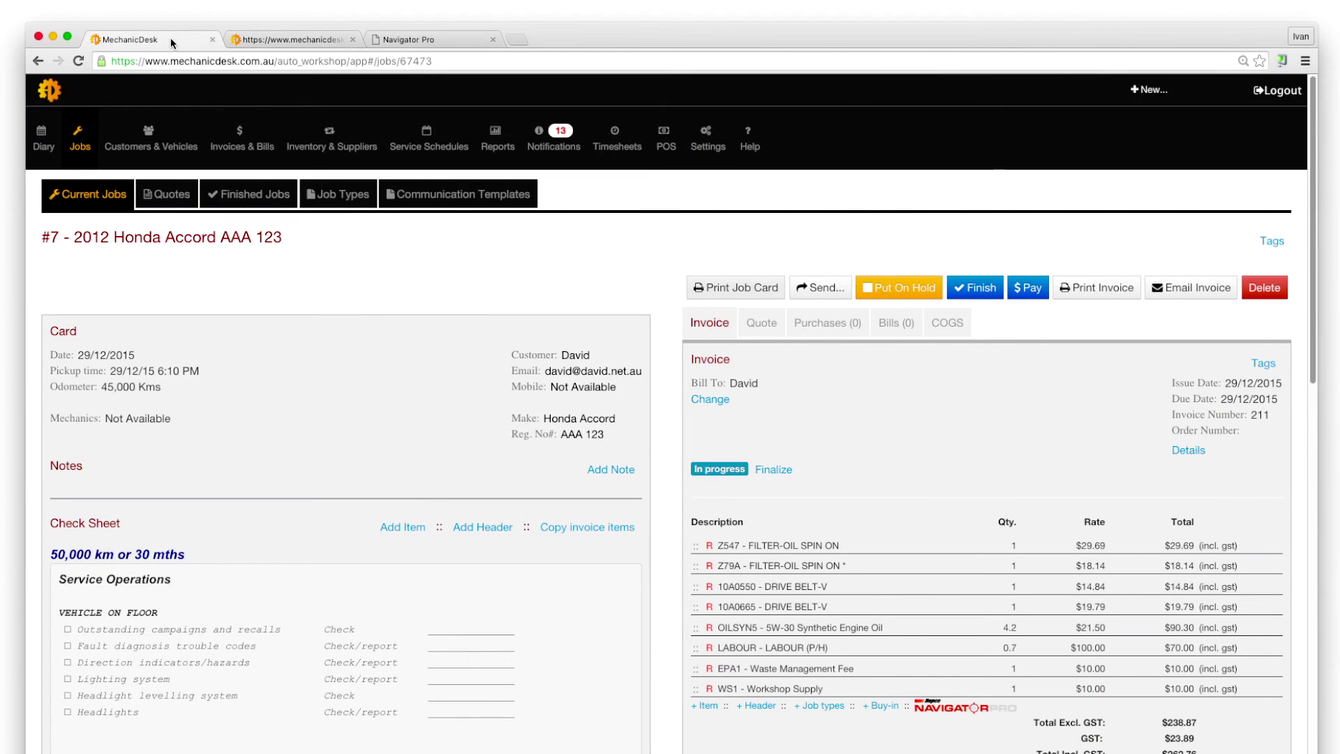
{"action": "left_click", "coordinate": [168, 196]}
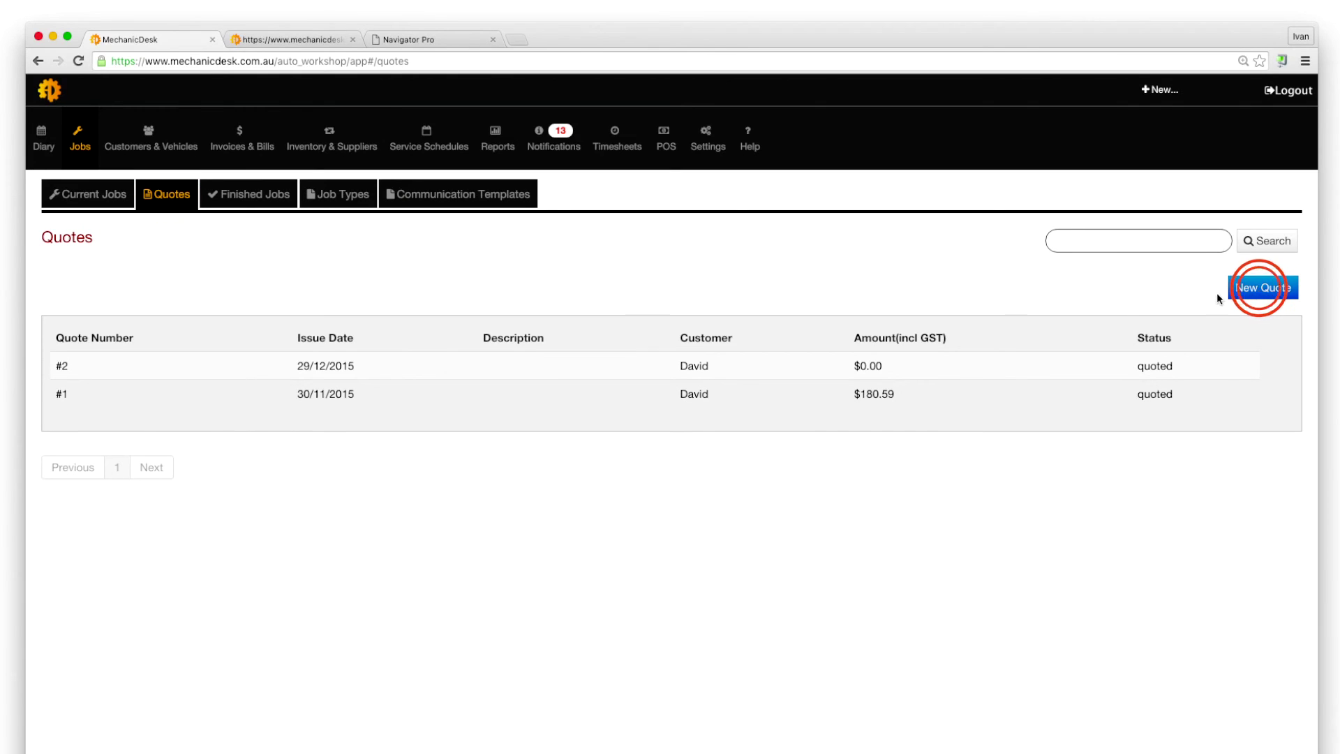
{"action": "left_click", "coordinate": [1256, 291]}
{"action": "type", "text": "dav"}
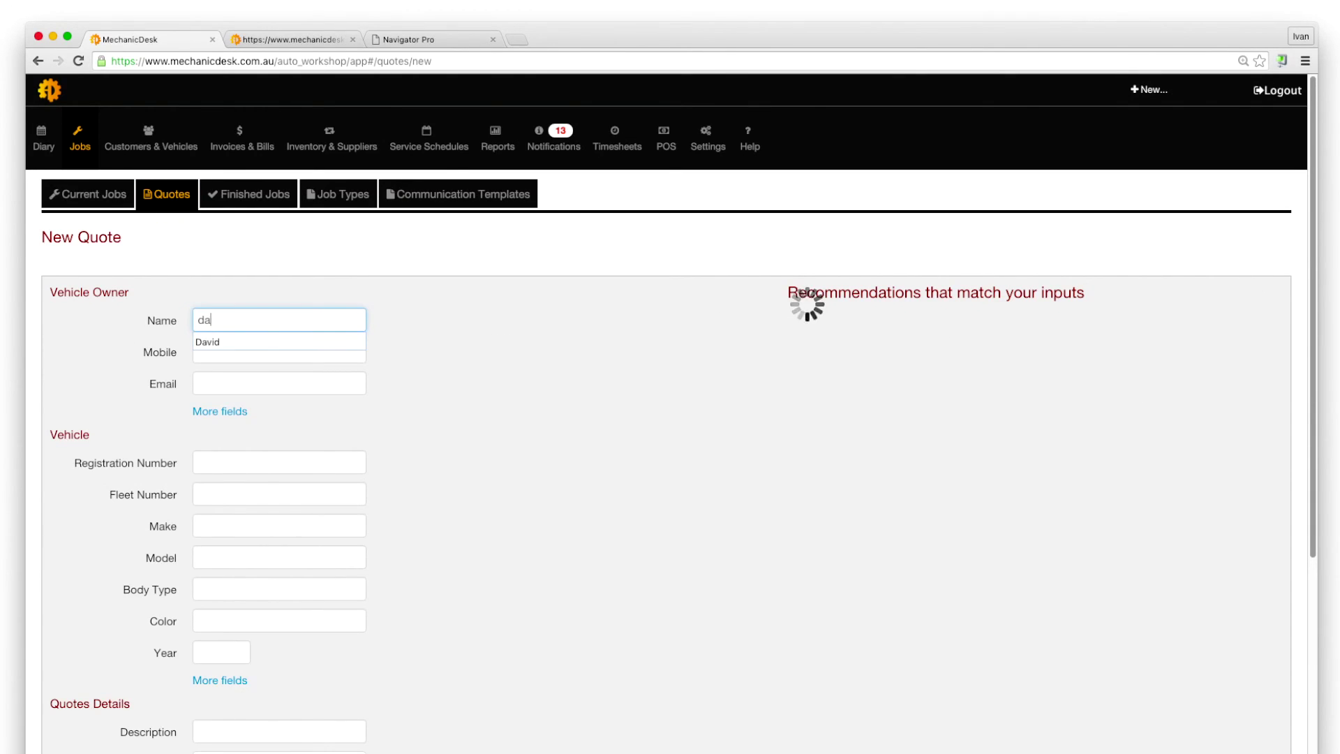
{"action": "left_click", "coordinate": [994, 384]}
{"action": "scroll", "coordinate": [994, 384], "scroll_direction": "down", "scroll_amount": 5}
{"action": "left_click", "coordinate": [221, 697]}
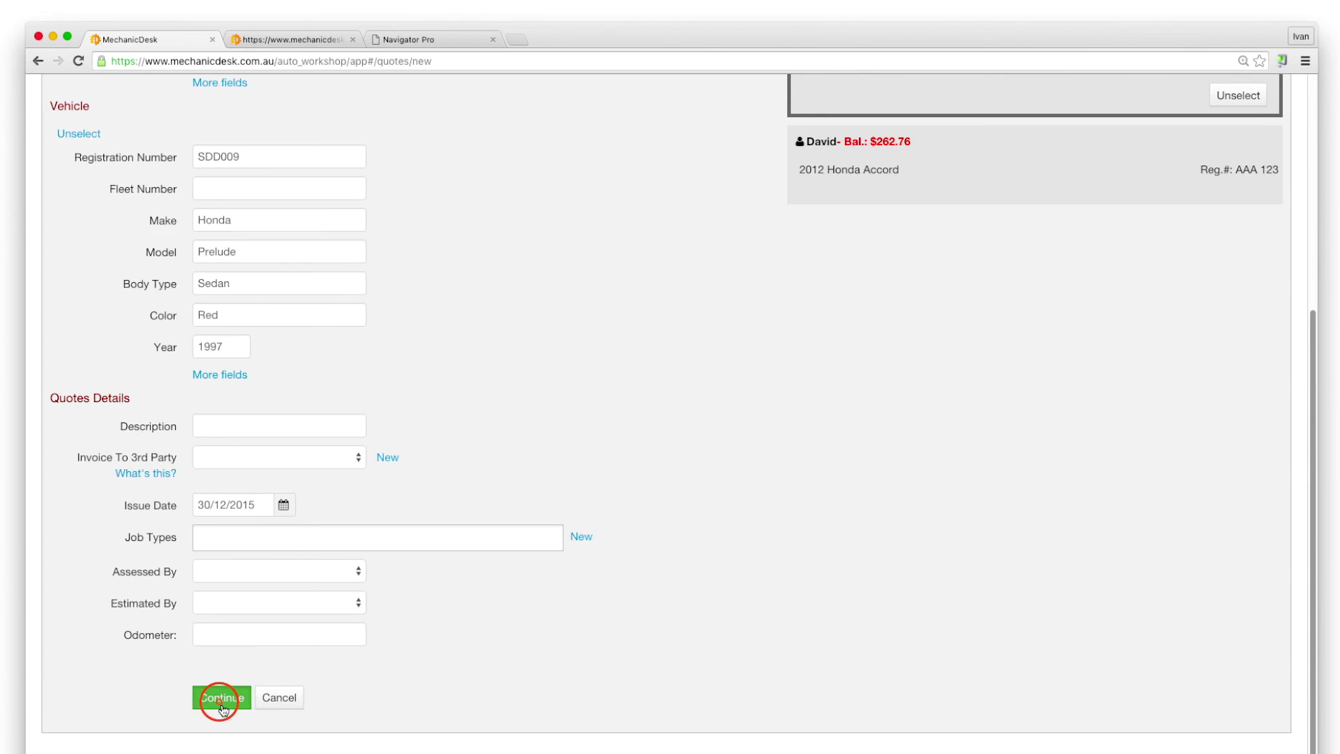